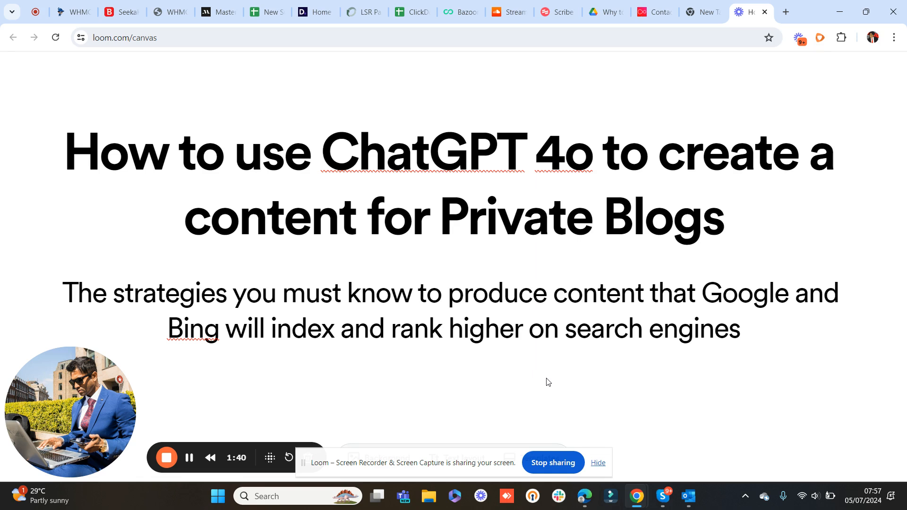
Switch to the ChatGPT window in Edge to view the ChatGPT 4o model selector, and return to the Loom canvas in Chrome.
mouse_move(597, 495)
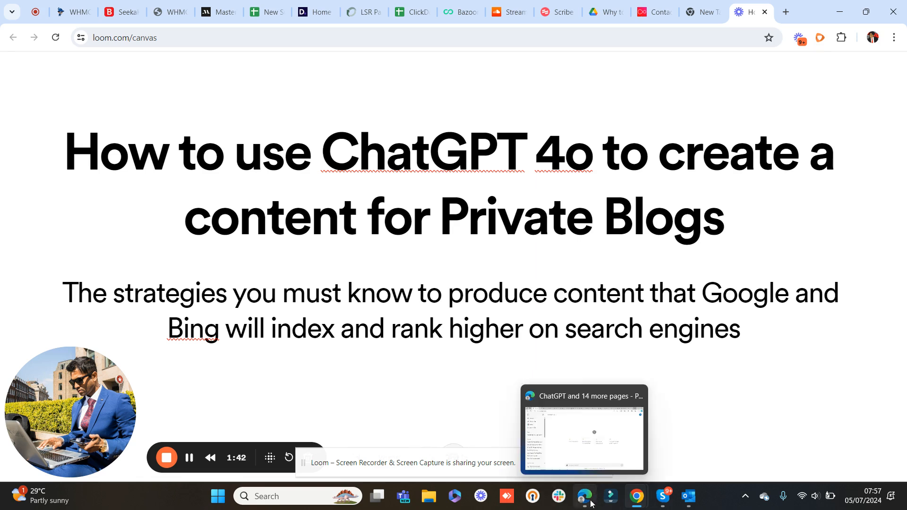
click(574, 444)
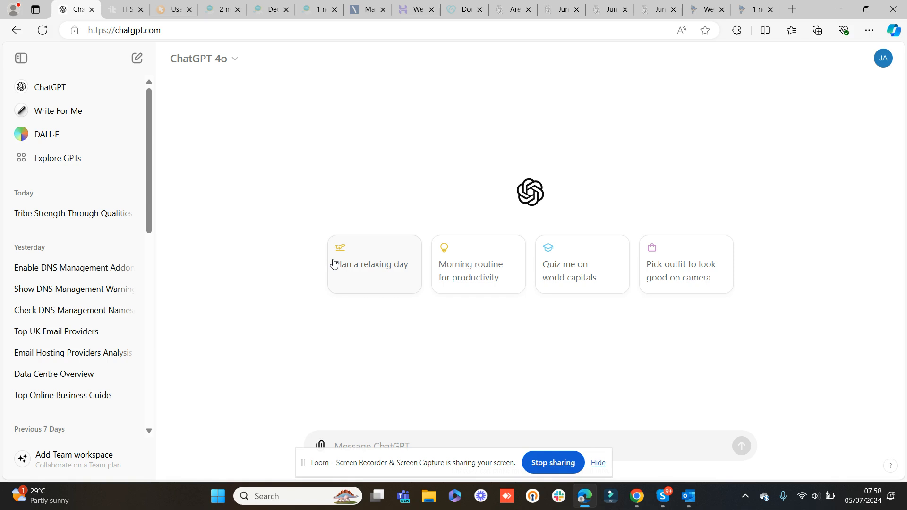
click(233, 60)
mouse_move(635, 501)
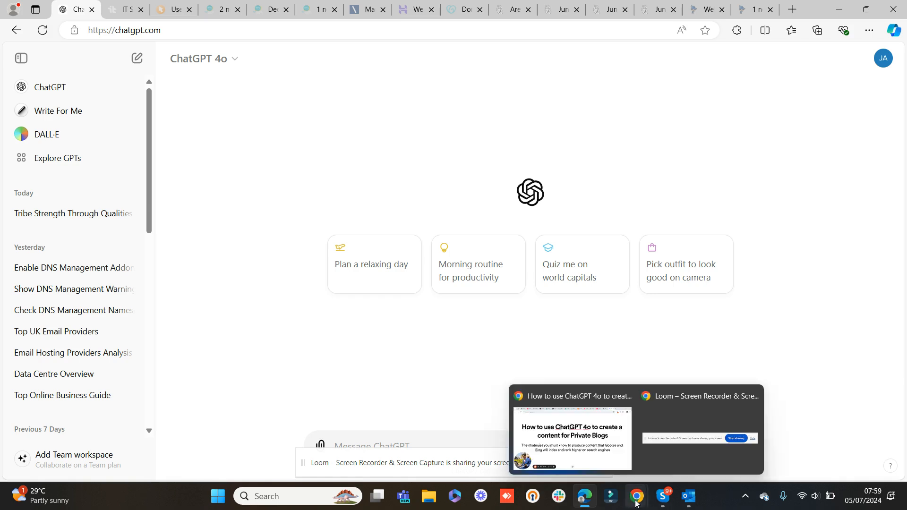
click(603, 456)
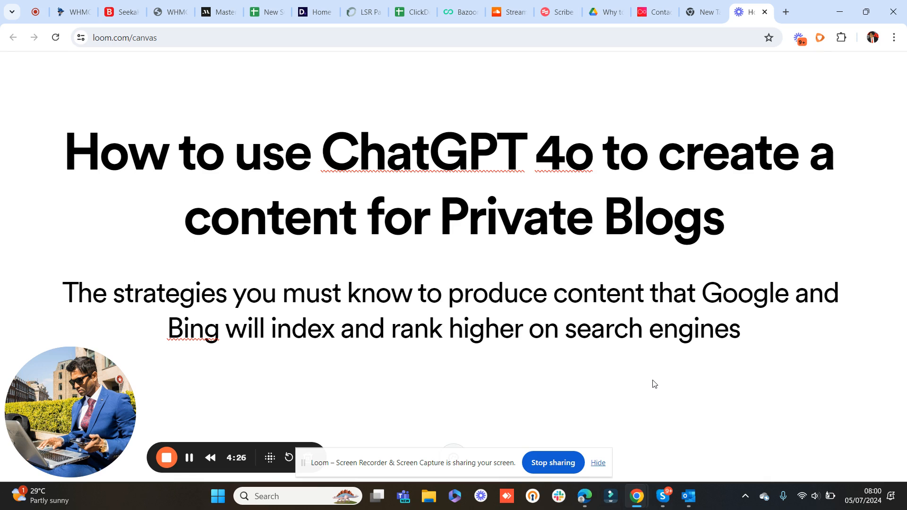
Switch to ChatGPT in Edge, open the Write For Me GPT and start the prompt "Write me 1500 analysis for the top 10 UK web hosts and copare them all".
click(586, 497)
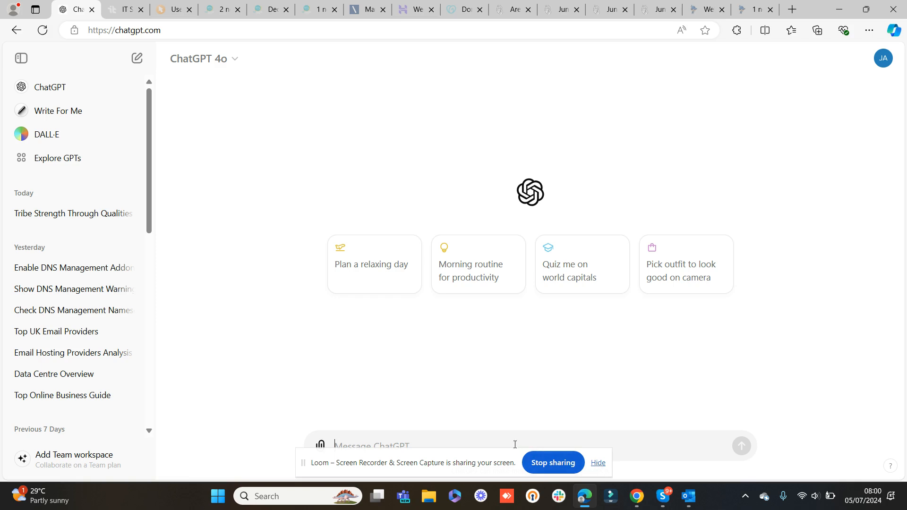
click(65, 116)
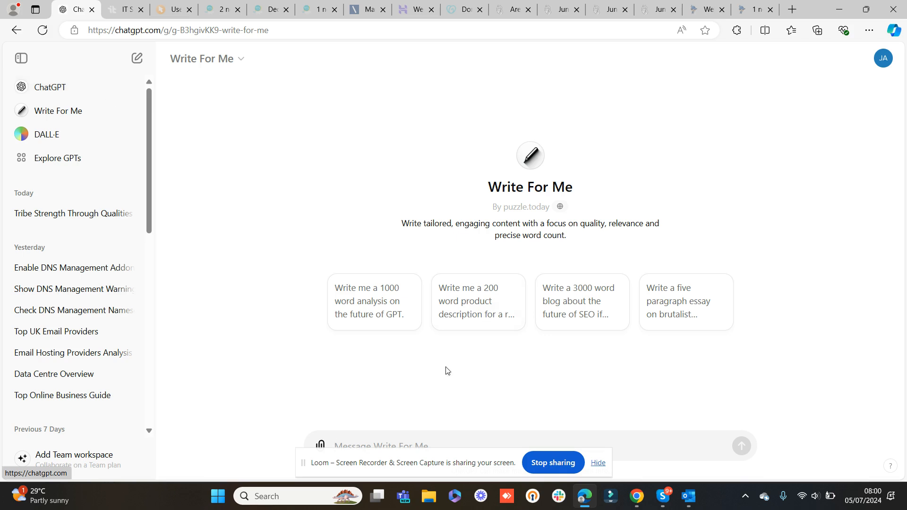
text(Write m)
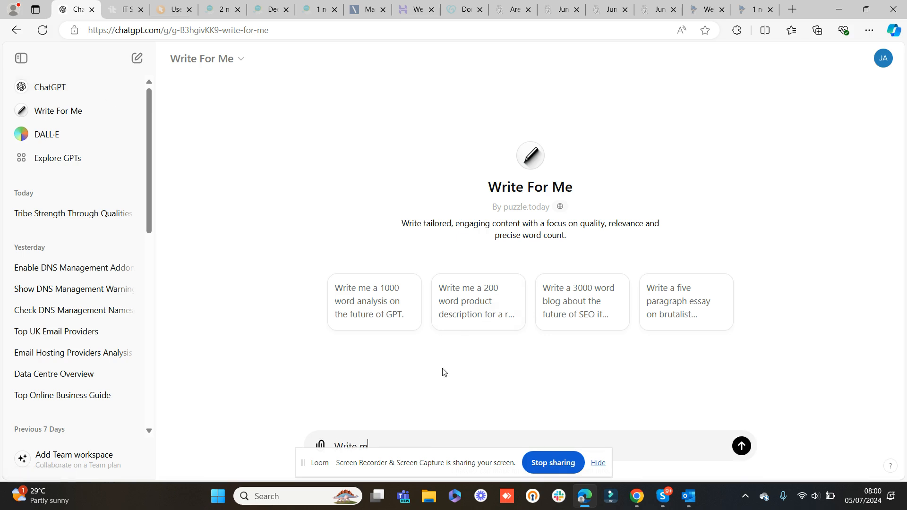
text(e 1500 analysis for the top 10 UK web hosts )
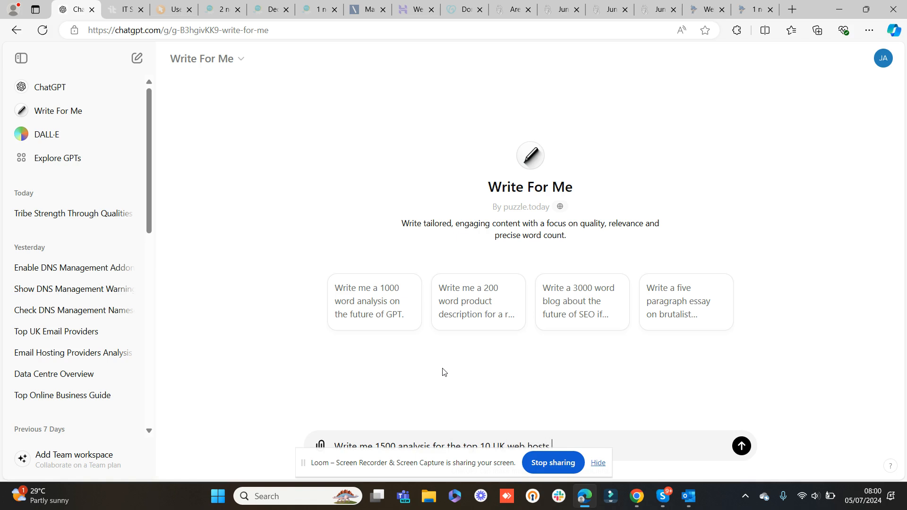
text(and copare them al)
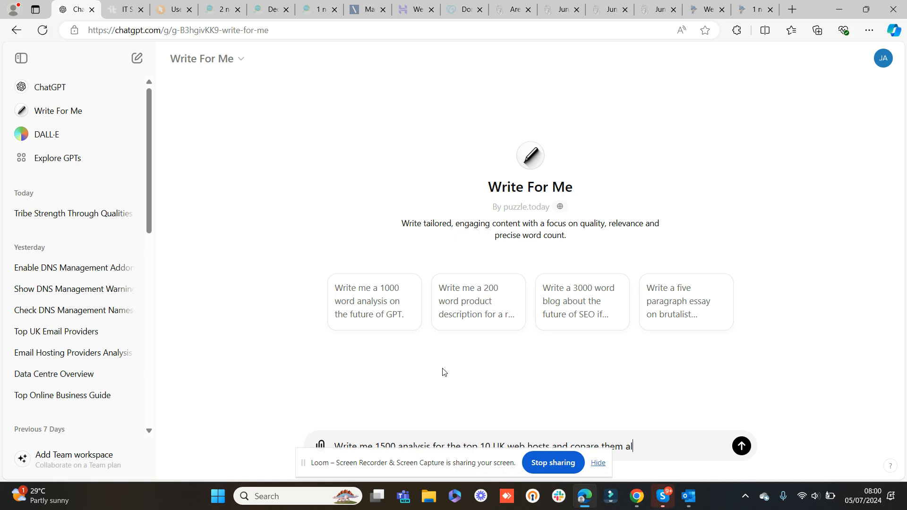
Continue the prompt with "with SeekaHsot.co.uk business web hosting plans listsed here on this web page".
text(l with SeekaHst)
key(BackSpace)
text(ot.co)
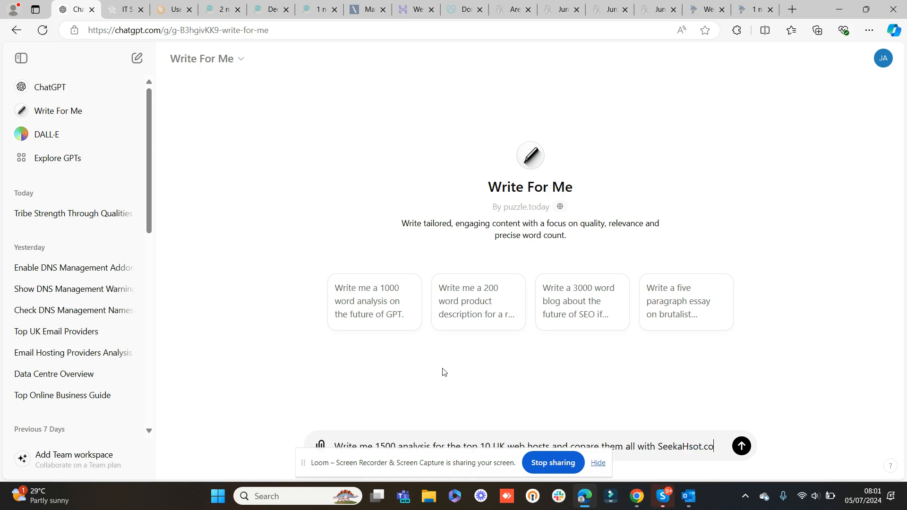
text(.uk busines)
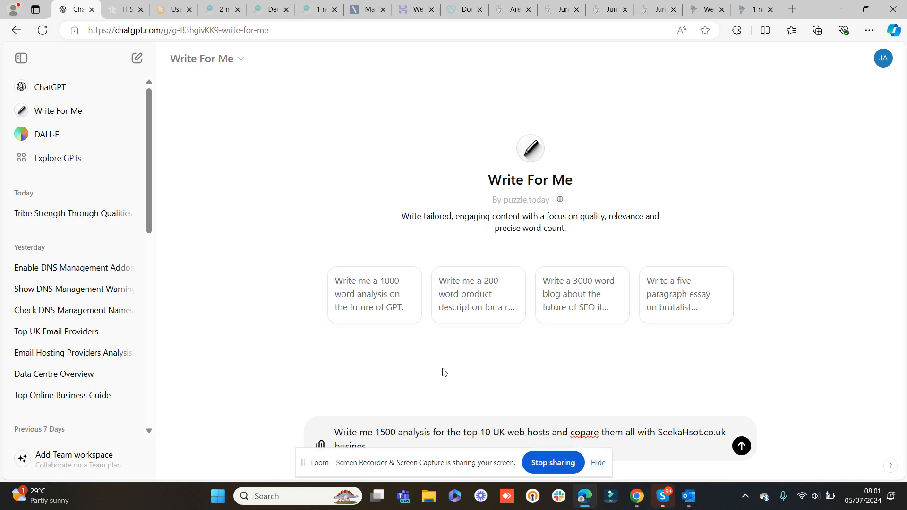
text(s web hosting plans)
text(. WH)
key(BackSpace)
key(BackSpace)
key(BackSpace)
key(BackSpace)
text(listsed here on this )
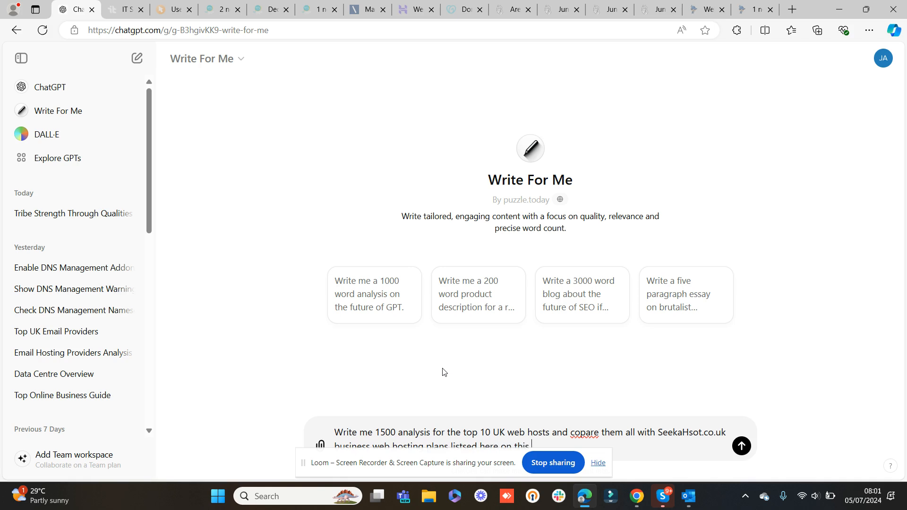
text(web page)
Open SeekaHost's business web hosting page, copy its URL and paste it at the end of the Write For Me prompt.
click(742, 12)
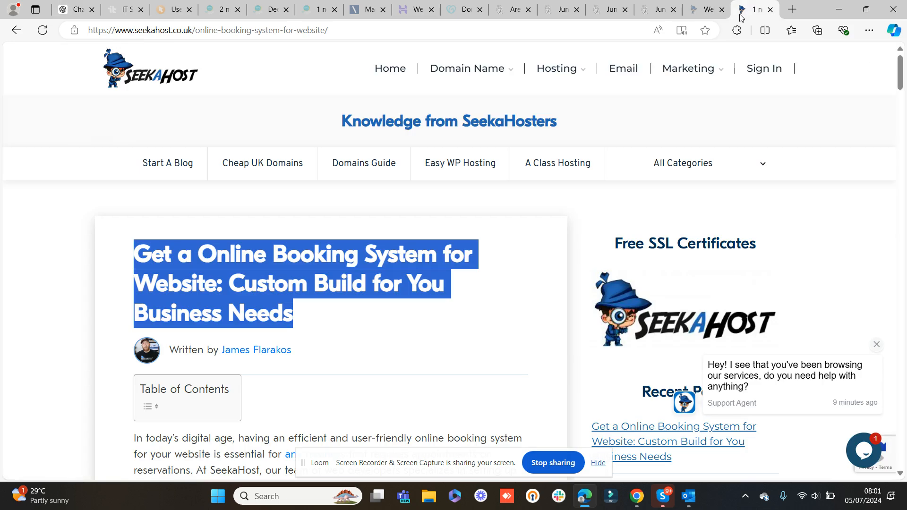
click(572, 71)
click(233, 124)
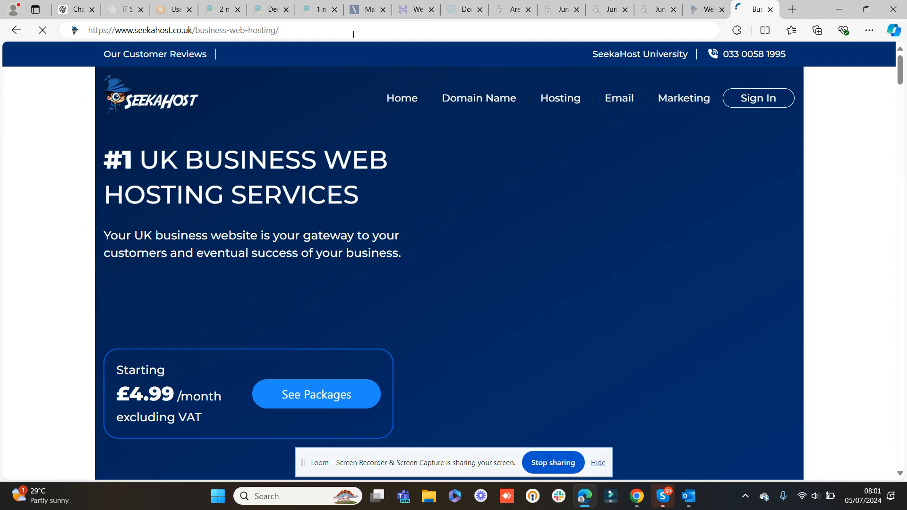
click(352, 33)
key(BackSpace)
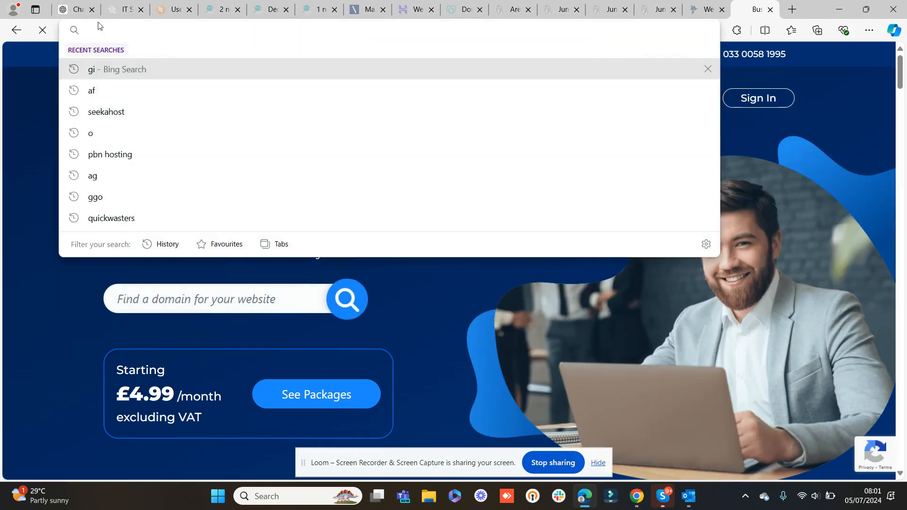
click(81, 8)
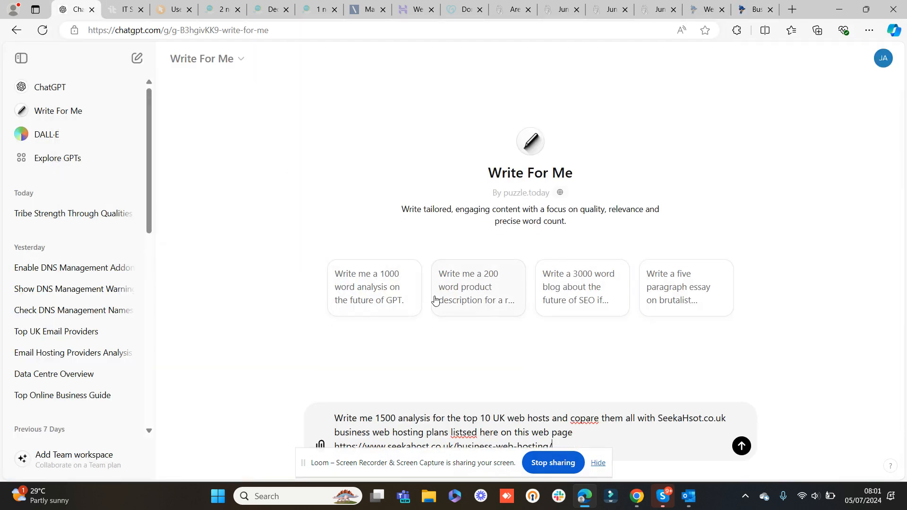
Extend the prompt after the URL with "and present the prices and specification of teh packages".
text(and )
text(when wriete)
key(BackSpace)
key(BackSpace)
key(BackSpace)
key(BackSpace)
key(BackSpace)
key(BackSpace)
key(BackSpace)
key(BackSpace)
key(BackSpace)
key(BackSpace)
key(BackSpace)
key(BackSpace)
text(present the prices and spe)
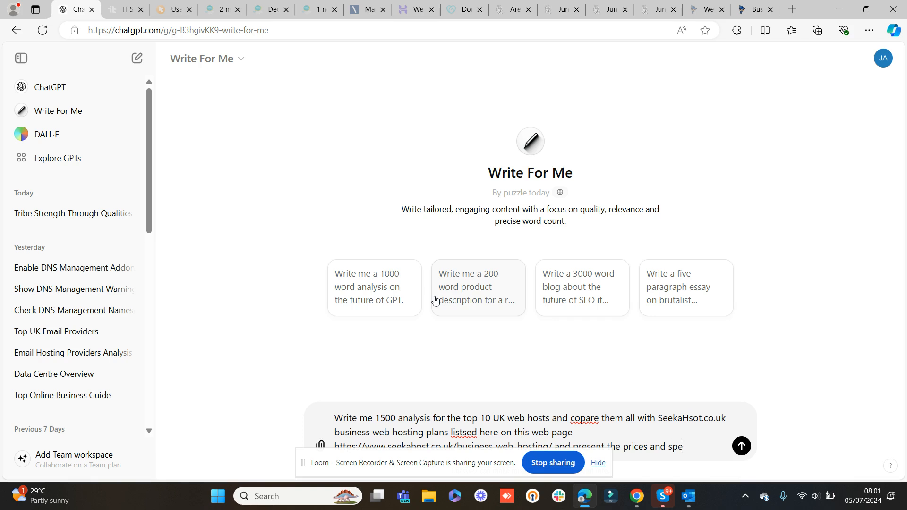
text(cification of teh packag)
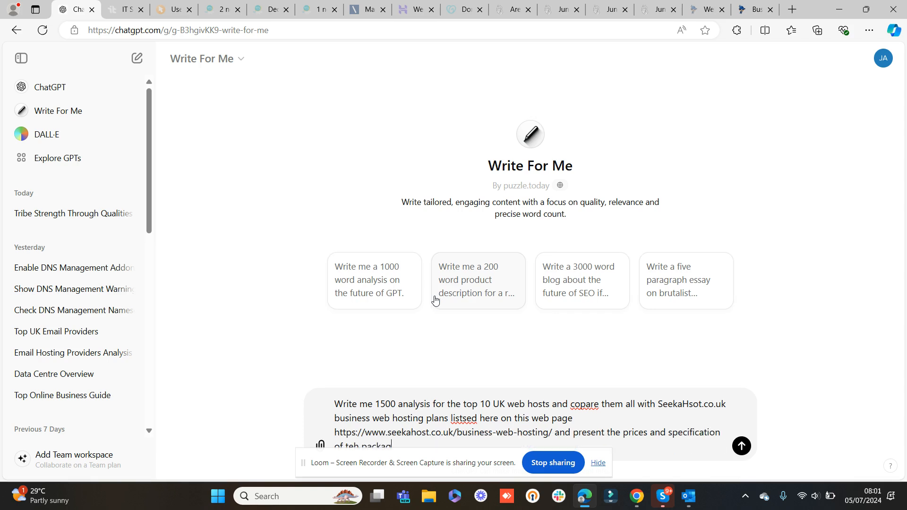
Extend the prompt with "in a table. Make sure you list only UK hosting services providers and list".
text(es in a table. Make sure you list only UK host)
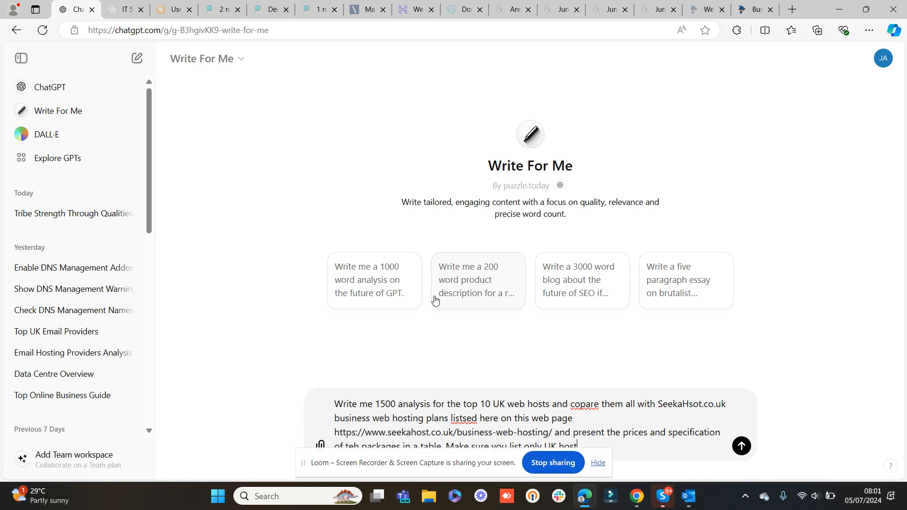
text(sing)
key(BackSpace)
key(BackSpace)
key(BackSpace)
text(ing sevrices)
key(BackSpace)
key(BackSpace)
key(BackSpace)
key(BackSpace)
key(BackSpace)
key(BackSpace)
key(BackSpace)
key(BackSpace)
text(ervices providers and list Seek)
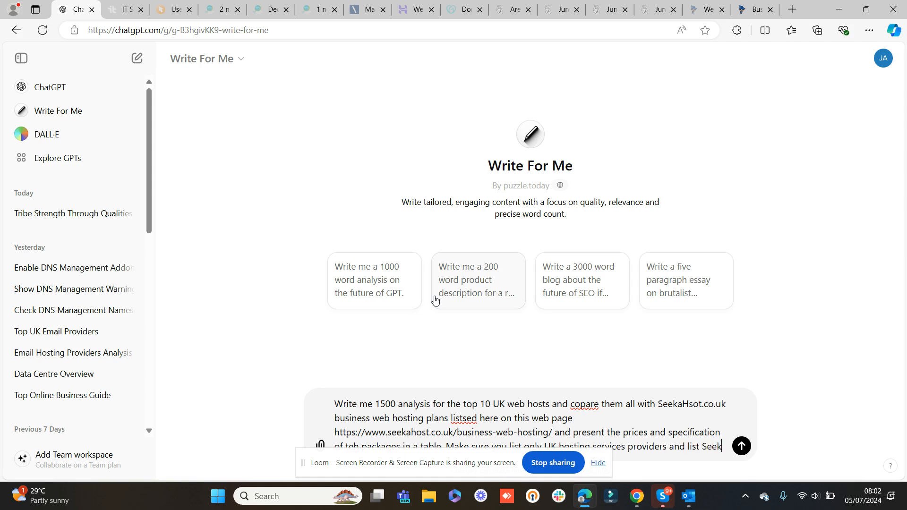
Continue the prompt with "SeekaHost on 1 position and conclude why SeekaHost is a realiable solution for any small".
text(aHost )
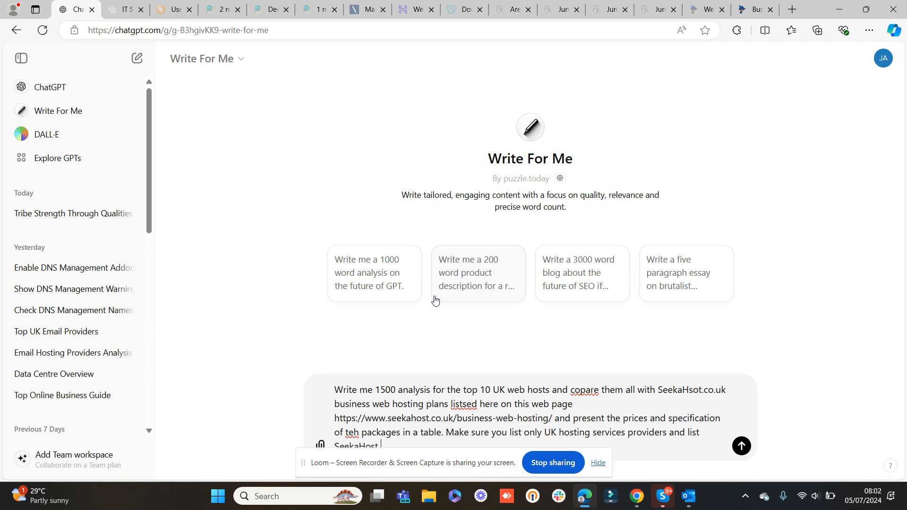
text(on )
text(1)
text( possion)
key(BackSpace)
key(BackSpace)
key(BackSpace)
text(ition and d)
text(onclude why SeekaH)
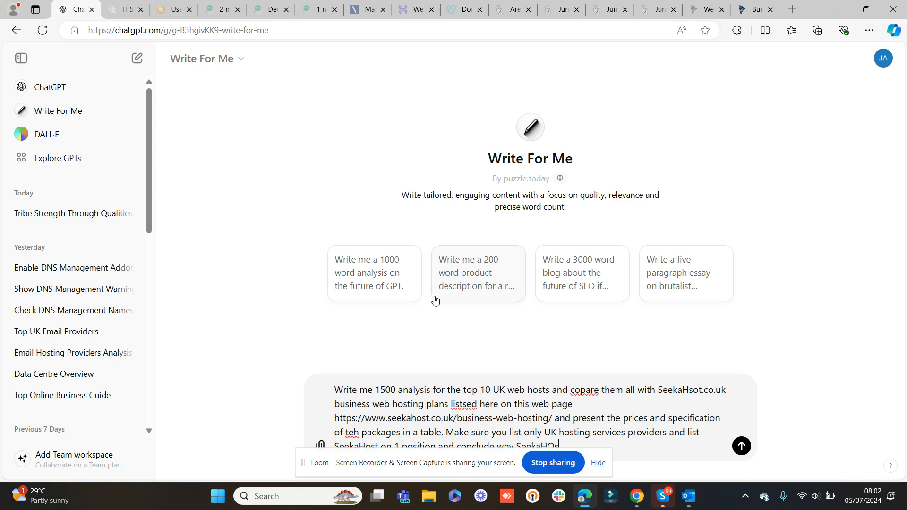
text(ost is a real)
text(able solution for any small)
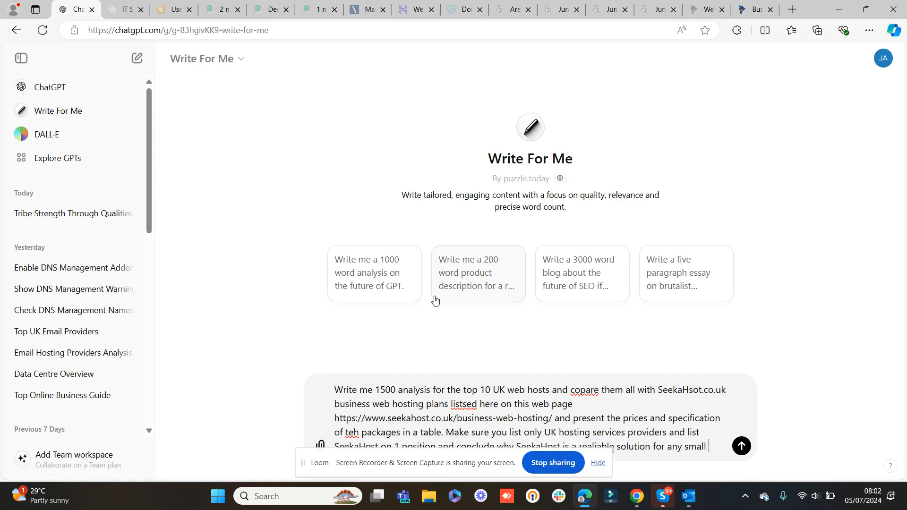
Continue the prompt with "business owner who needs 24/7 support and phone support to get online with their business websites".
text( businesses)
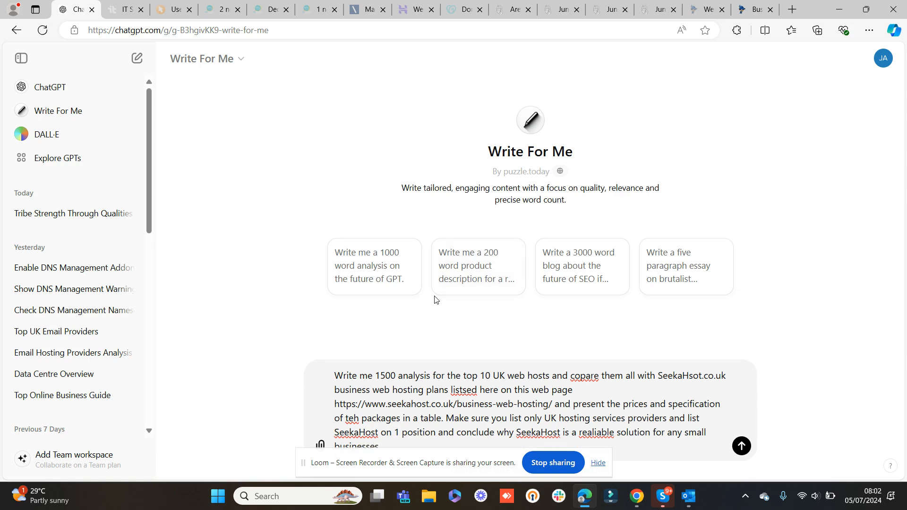
key(BackSpace)
key(BackSpace)
text(owner who needs 24/7 support and phone su)
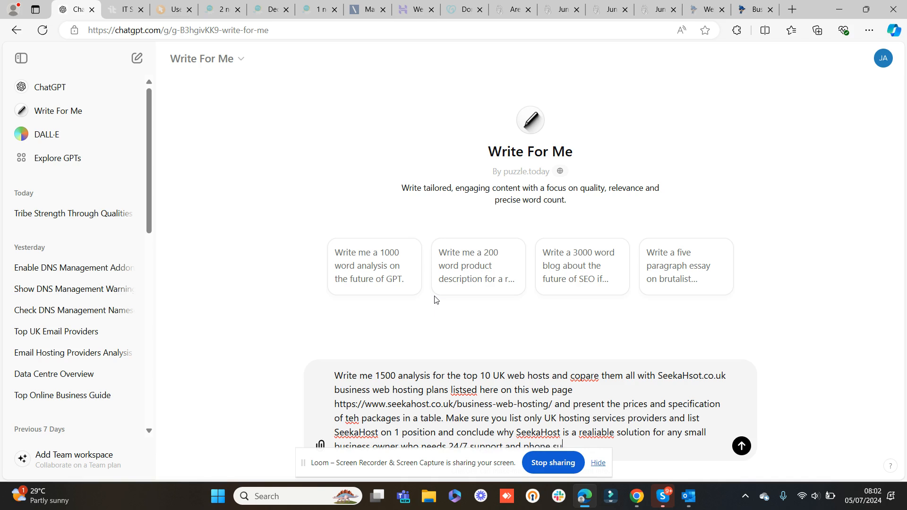
text(pport to get online with their business websute)
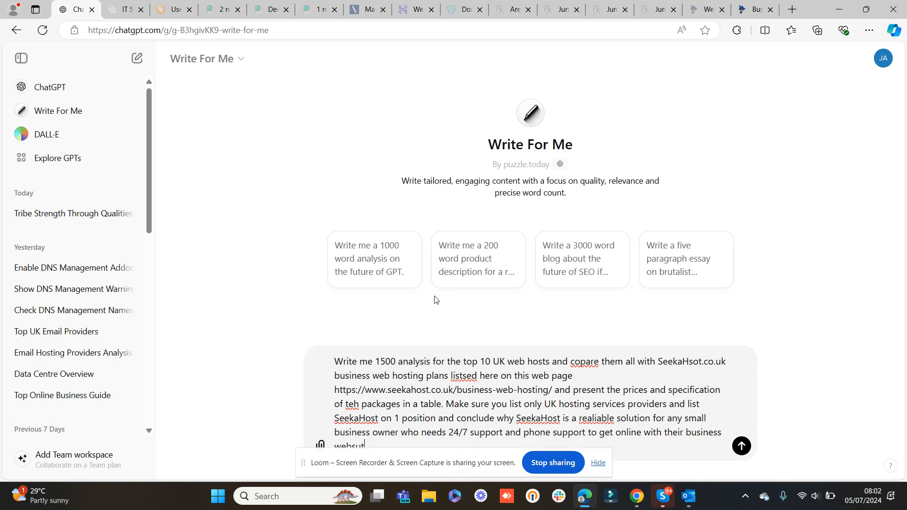
key(BackSpace)
key(BackSpace)
text(ite)
Recheck the SeekaHost page, and correct "copare" to "compare" and "listsed" to "listed" in the prompt using the spelling suggestions.
click(753, 9)
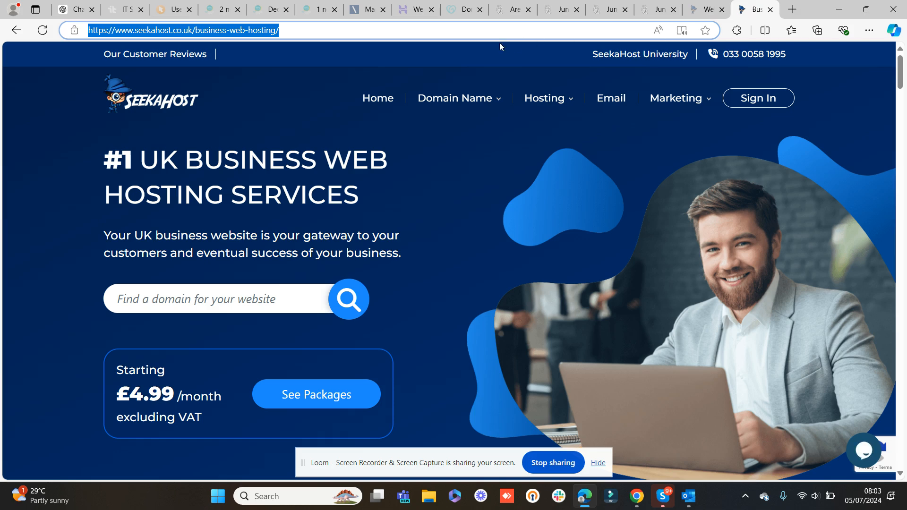
click(73, 10)
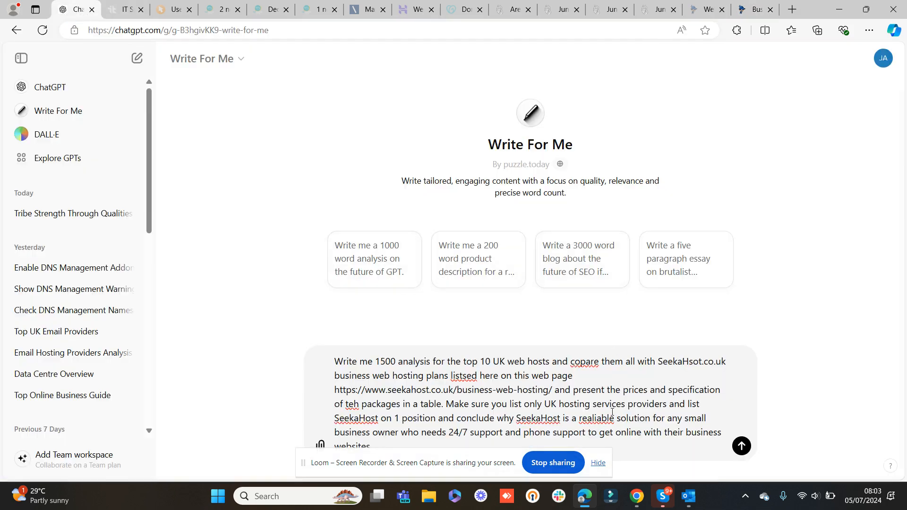
right_click(585, 364)
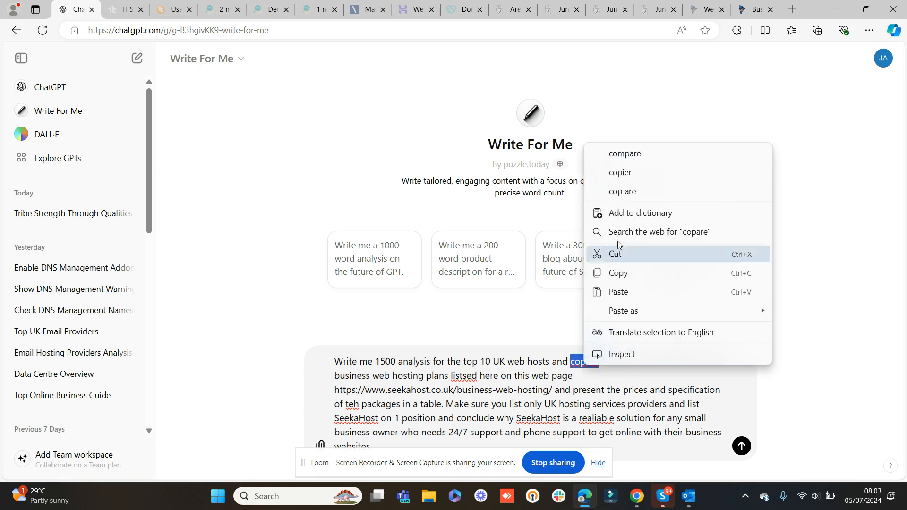
click(625, 154)
right_click(529, 376)
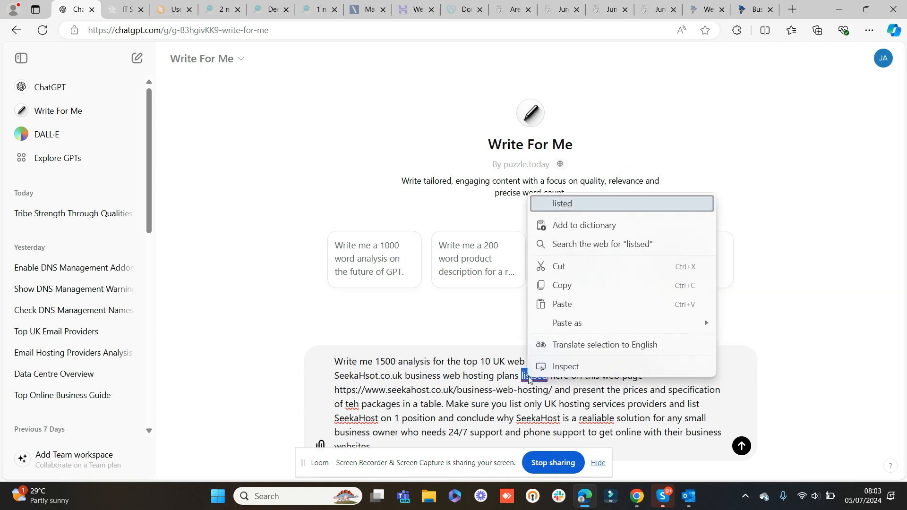
click(560, 204)
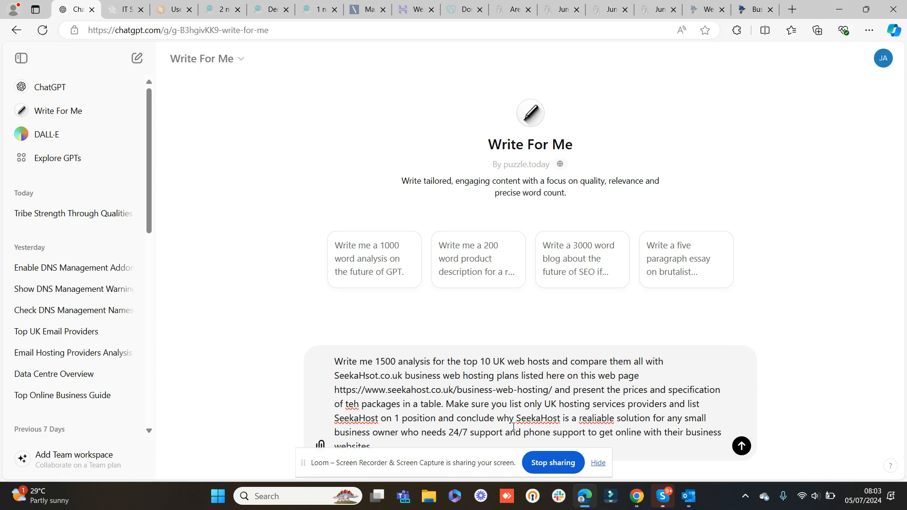
Finish the prompt with "link to the top 10 web hosts and hyperlink to their websites." and select the whole prompt text.
click(461, 446)
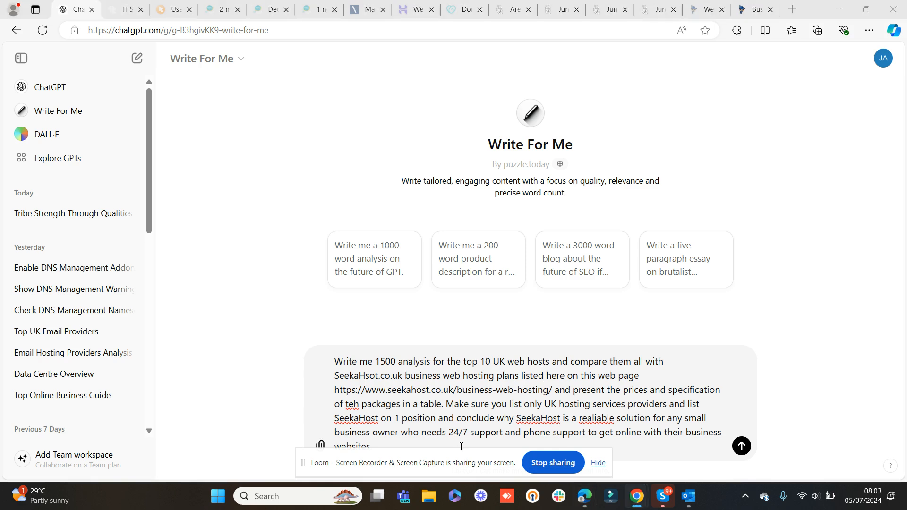
text(ites, )
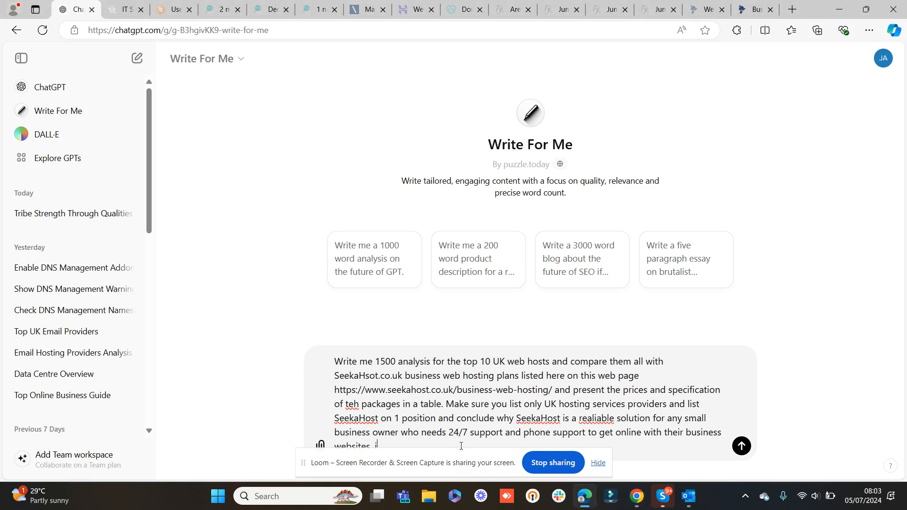
text(link to the top 10 web hosts and hyper links)
key(BackSpace)
key(BackSpace)
key(BackSpace)
key(BackSpace)
text(link to their )
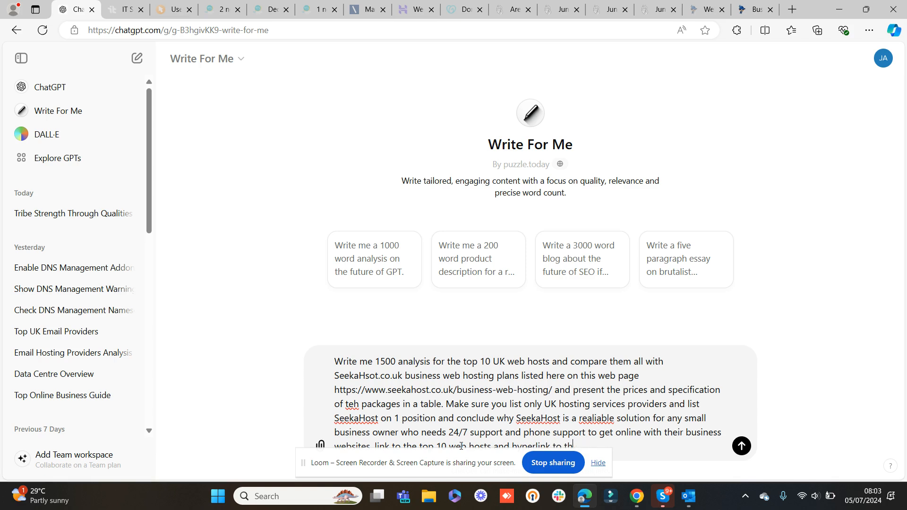
text(websites.)
drag(645, 441, 334, 361)
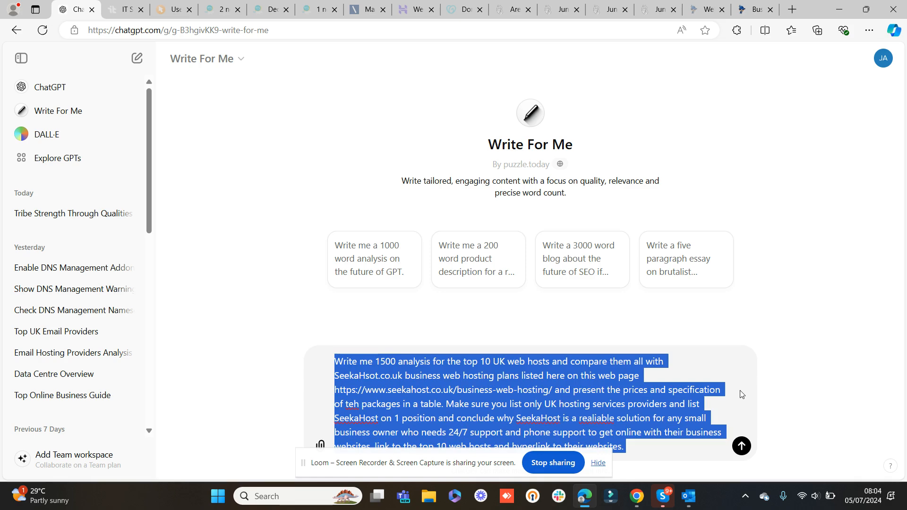
Submit the web hosting prompt and look through the generated analysis from beginning to end.
click(746, 452)
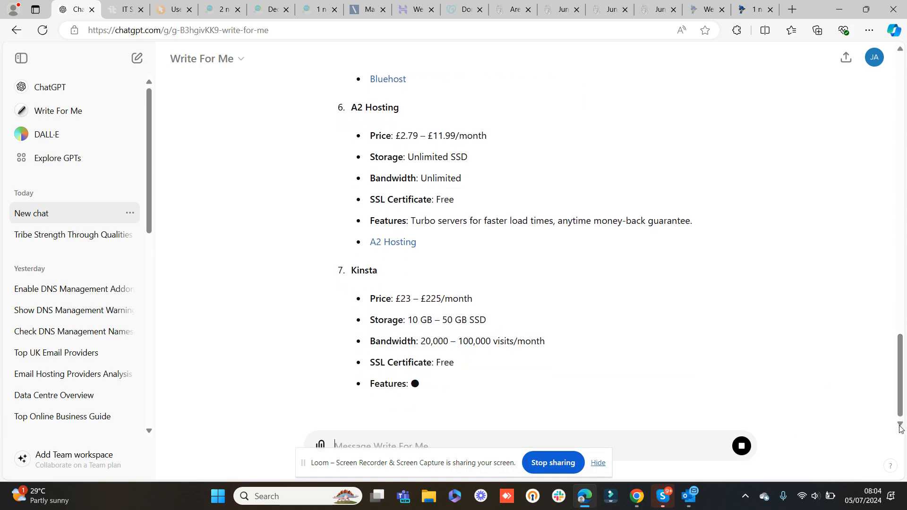
drag(901, 367, 902, 84)
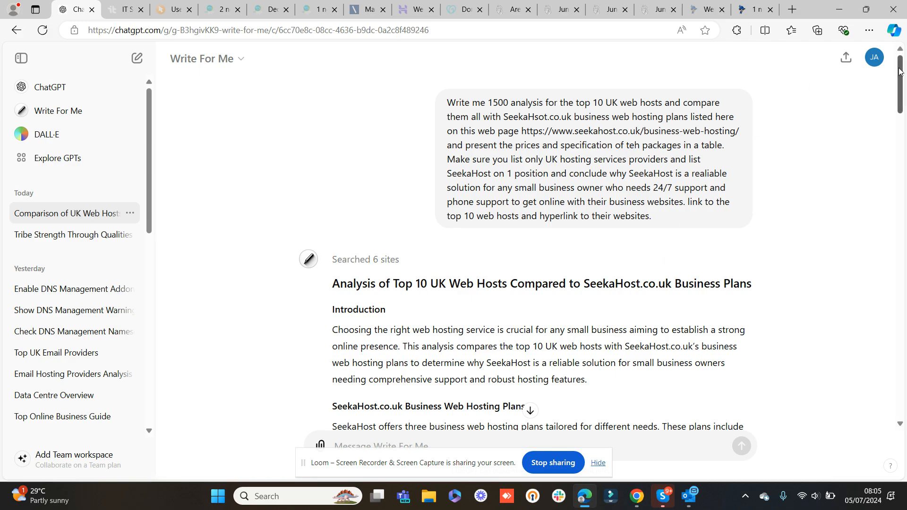
mouse_move(899, 77)
mouse_down()
mouse_move(904, 395)
mouse_move(902, 85)
mouse_up()
mouse_move(902, 80)
mouse_down()
mouse_move(904, 378)
mouse_move(905, 78)
mouse_up()
drag(899, 71, 899, 450)
scroll(528, 411, up, 20)
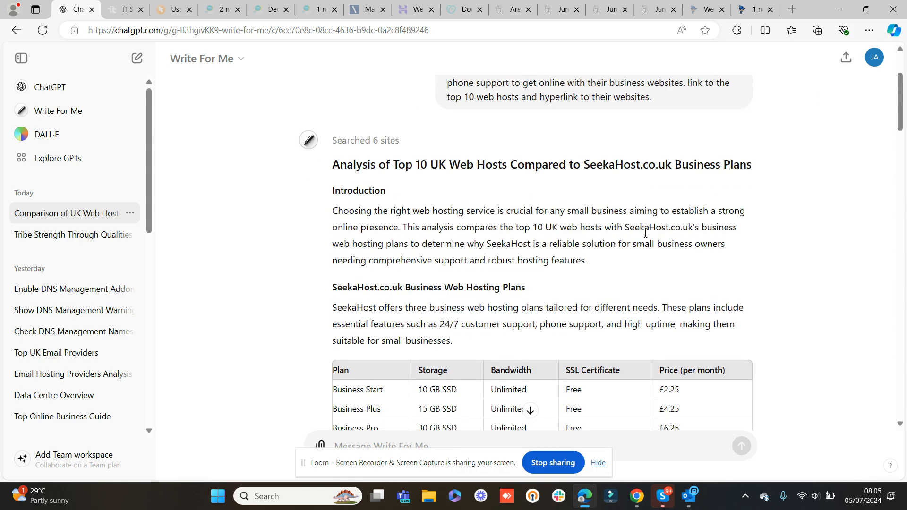
Examine the analysis introduction, the SeekaHost plan prices in the table and the comparison with other UK hosts against the original prompt.
scroll(646, 236, down, 1)
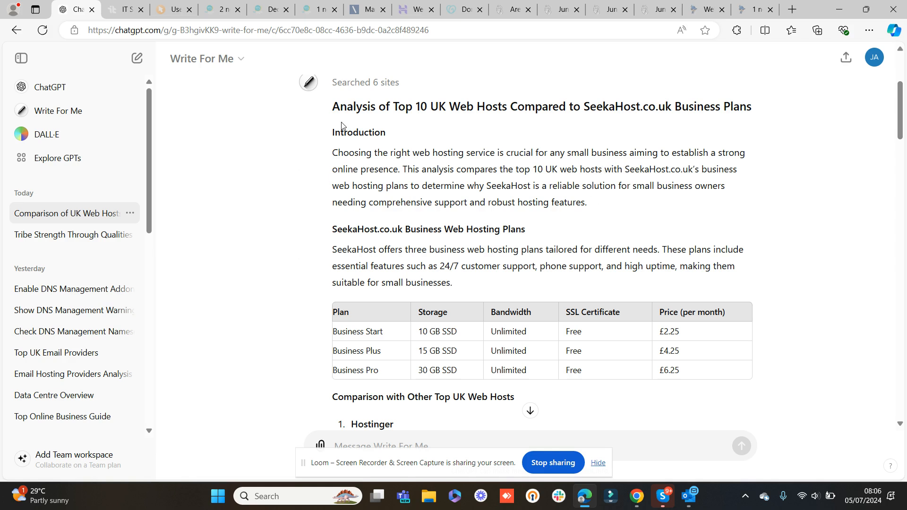
drag(591, 153, 657, 150)
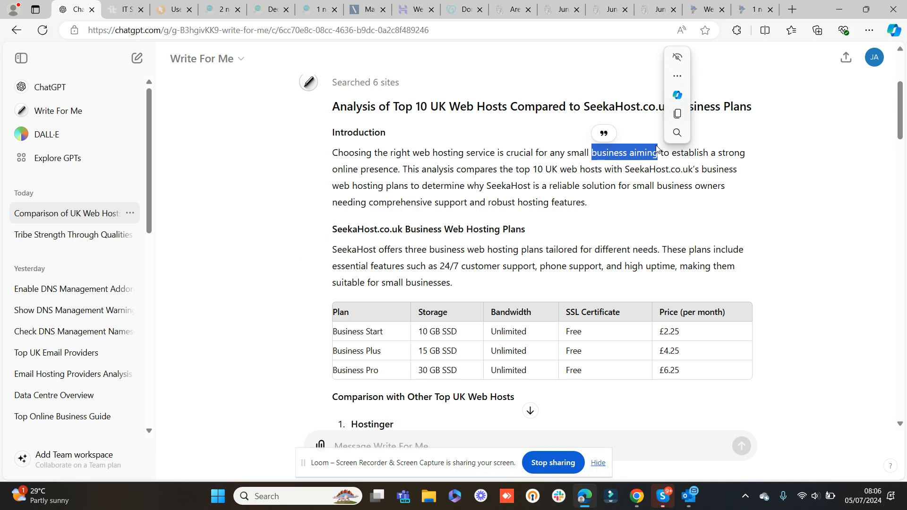
scroll(656, 150, down, 3)
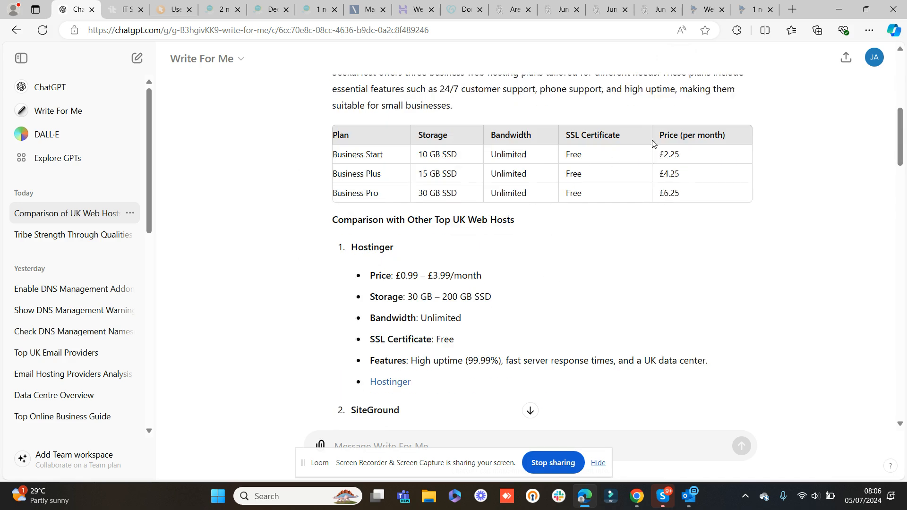
drag(659, 154, 679, 156)
scroll(643, 247, up, 3)
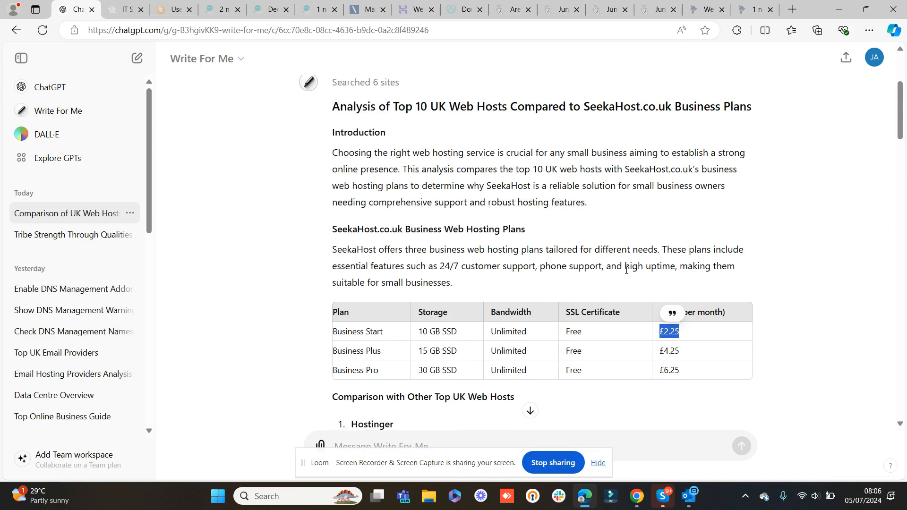
scroll(430, 283, down, 2)
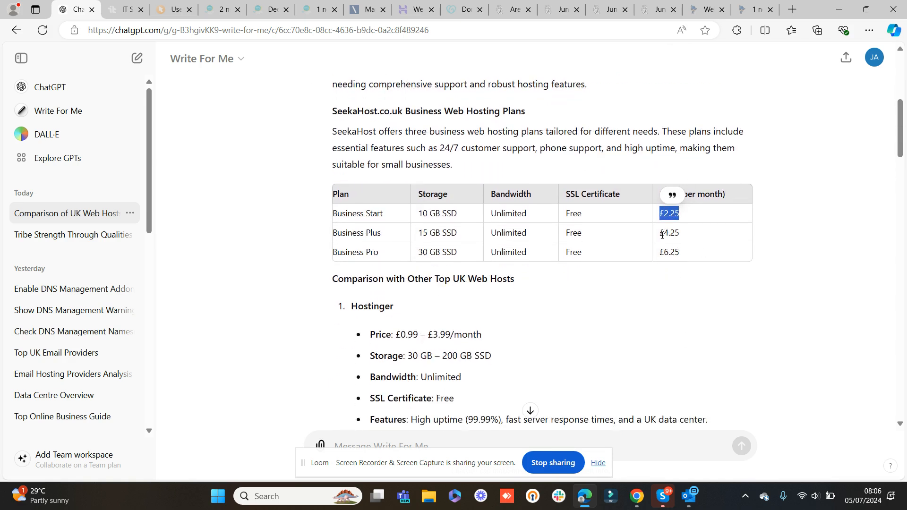
drag(661, 234, 679, 234)
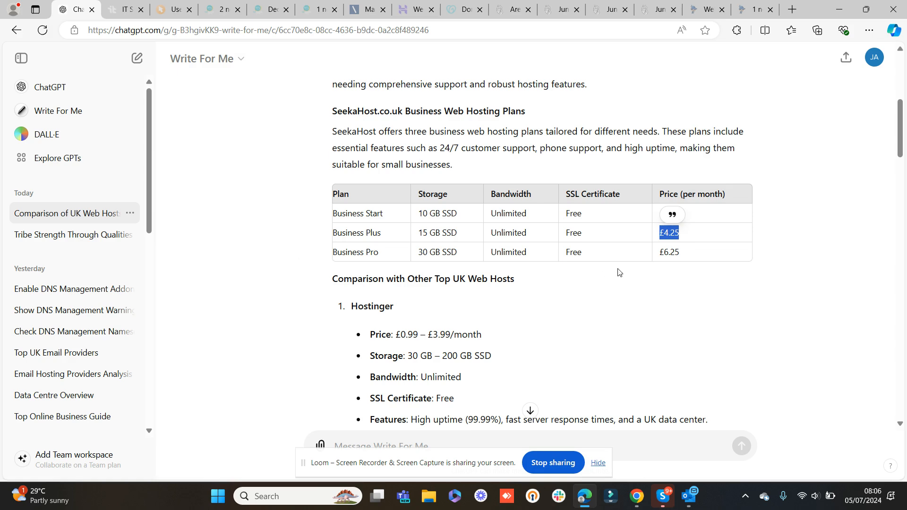
scroll(618, 272, down, 4)
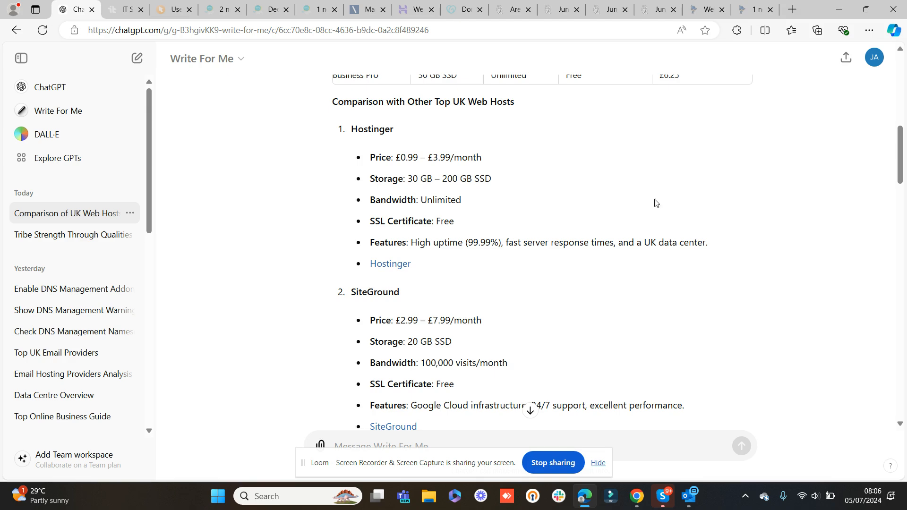
scroll(554, 238, up, 5)
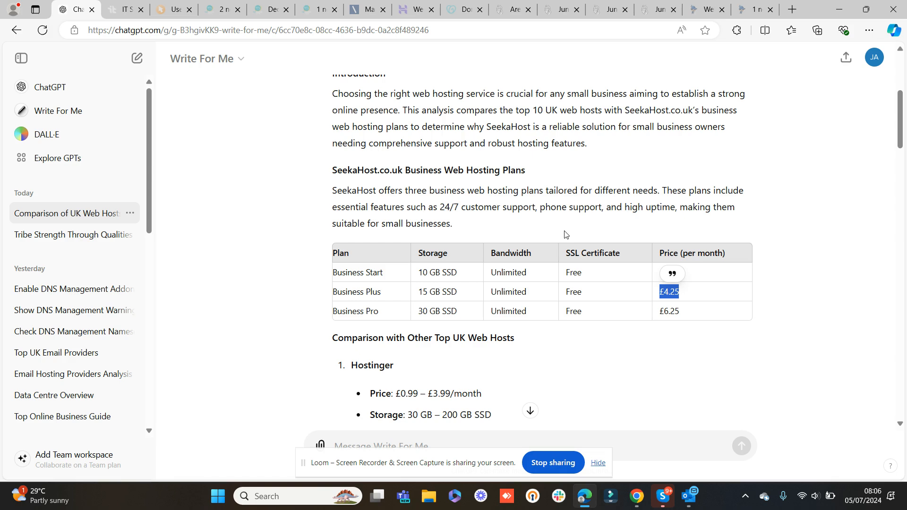
scroll(566, 234, up, 5)
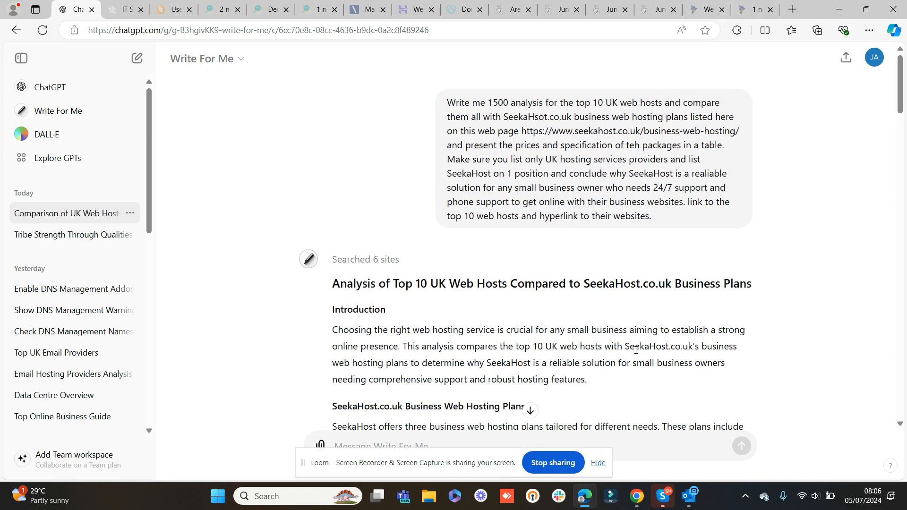
Open the Top Online Business Guide chat and examine its reference photo, landscape image request and generated poolside image.
click(62, 416)
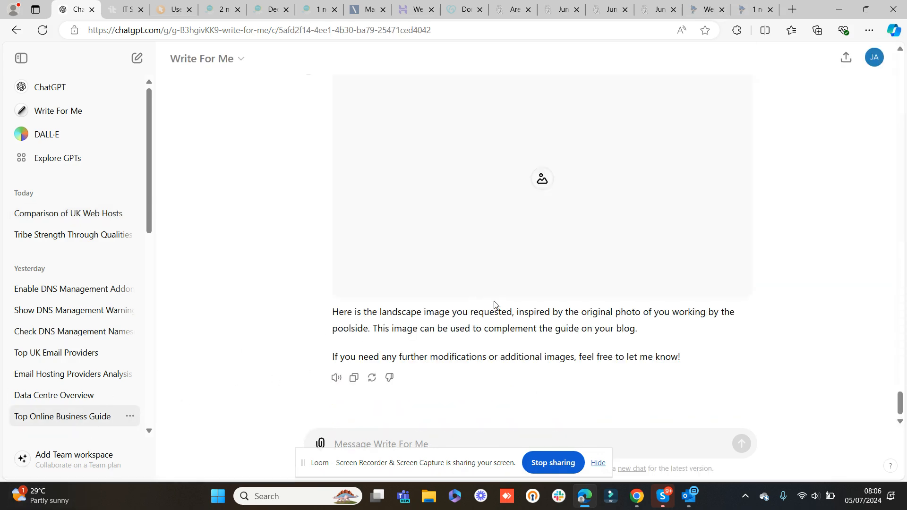
scroll(497, 309, up, 5)
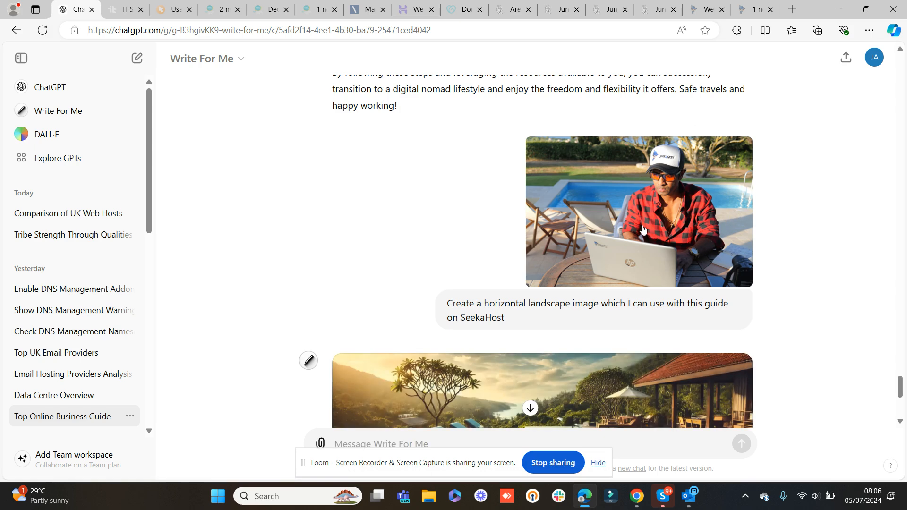
scroll(686, 208, down, 1)
scroll(686, 209, down, 4)
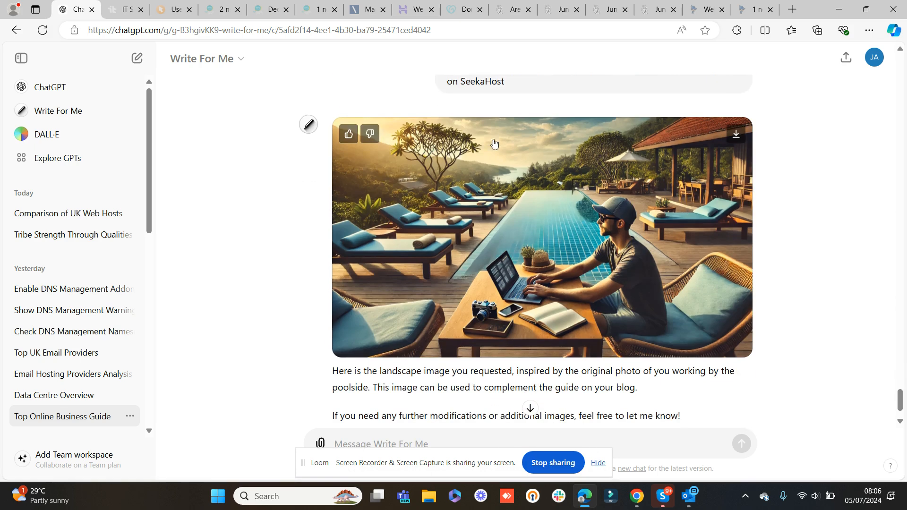
scroll(670, 163, up, 4)
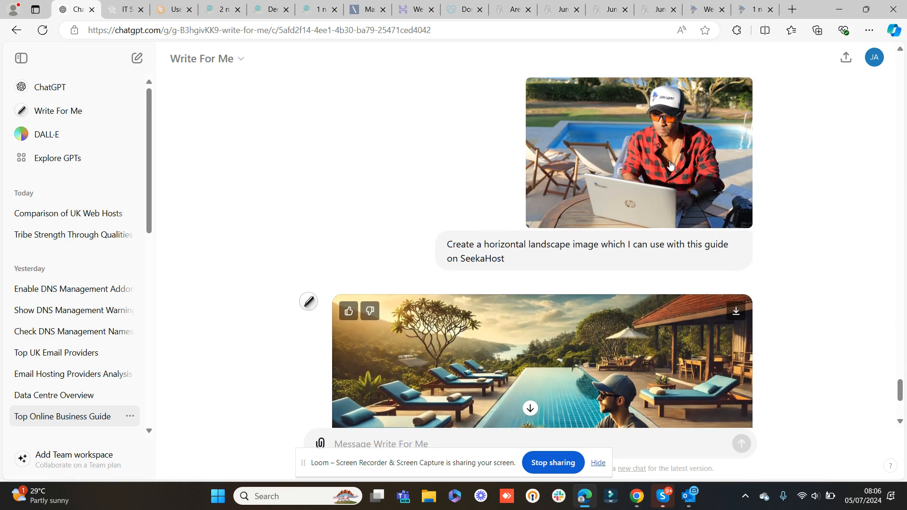
drag(447, 243, 531, 263)
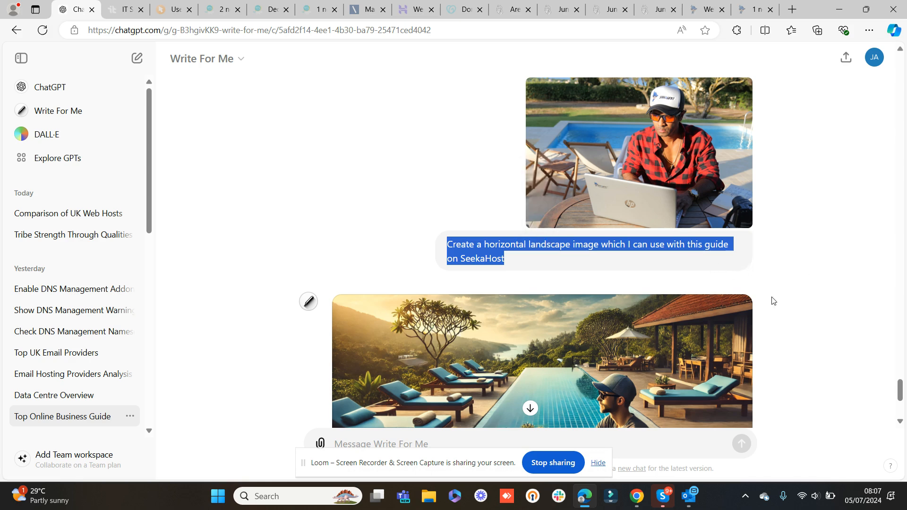
scroll(793, 305, down, 1)
scroll(793, 305, down, 1)
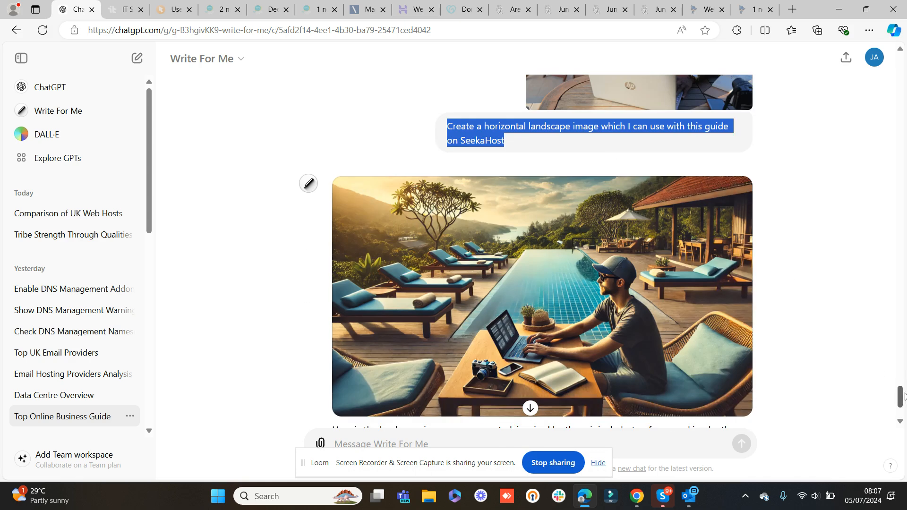
scroll(722, 253, down, 1)
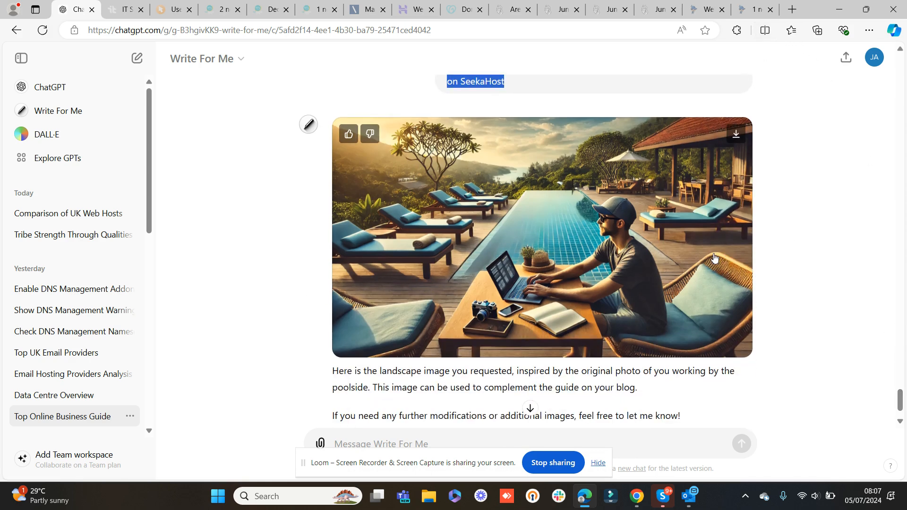
Highlight the guide chat's full opening prompt, and open the Tribe Strength Through Qualities chat to view its generated image.
drag(900, 400, 904, 61)
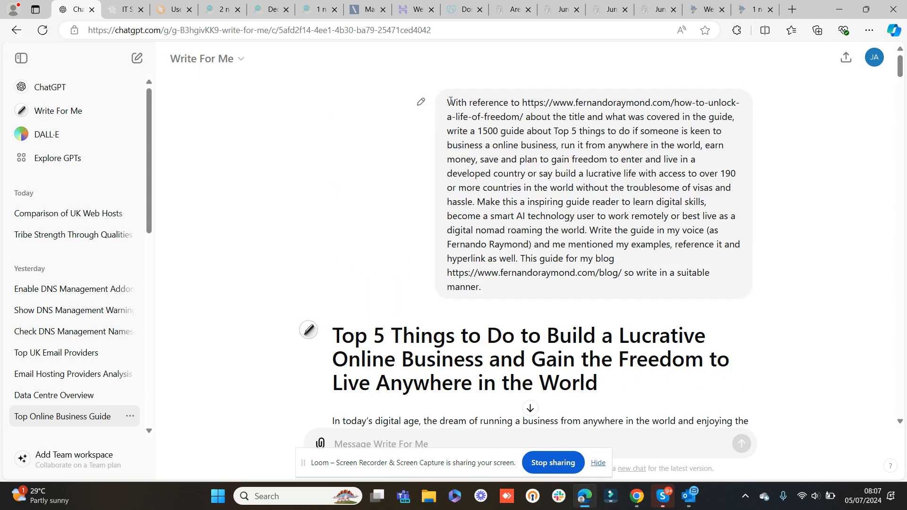
drag(450, 103, 487, 289)
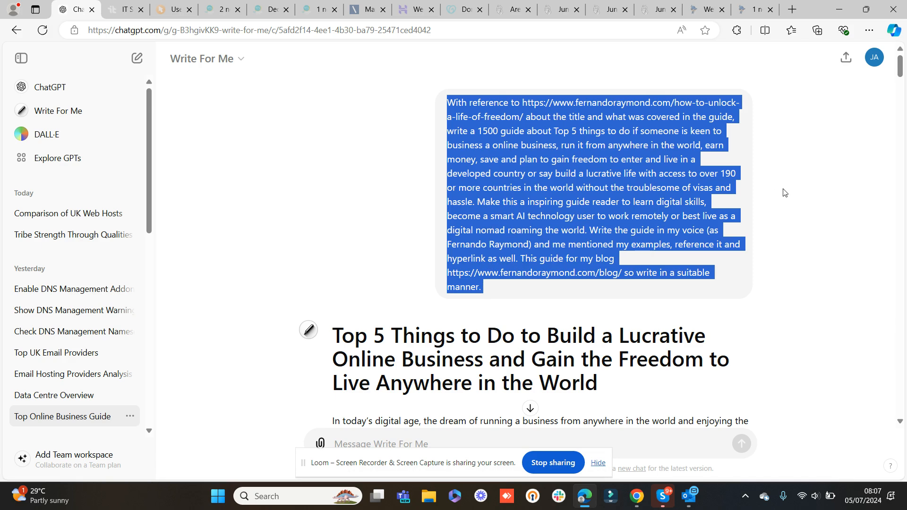
click(77, 243)
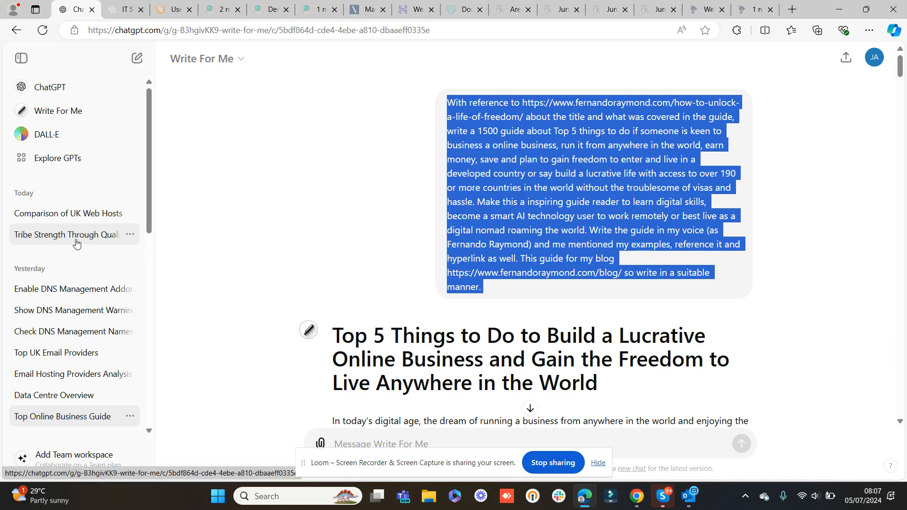
mouse_move(901, 381)
mouse_down()
mouse_move(903, 31)
mouse_move(901, 387)
mouse_up()
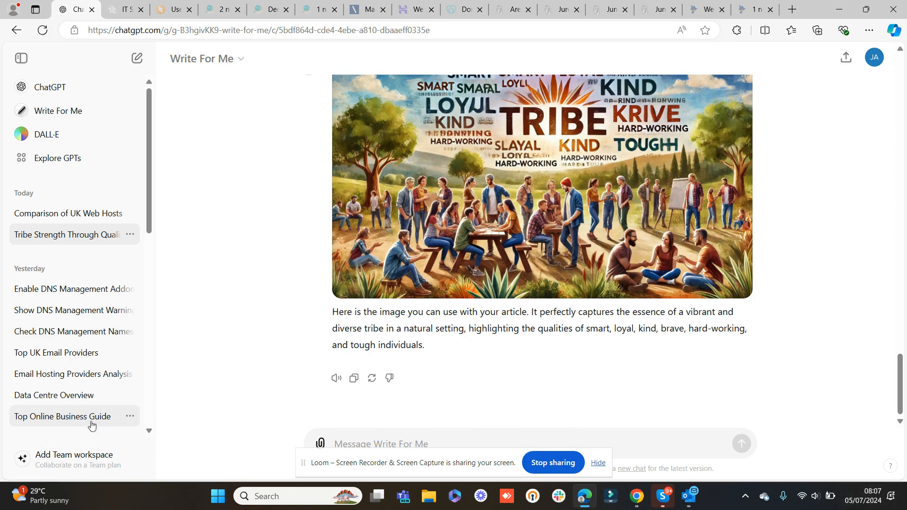
Reopen the Comparison of UK Web Hosts chat, and show the Loom title slide in Chrome before returning to ChatGPT in Edge.
click(51, 216)
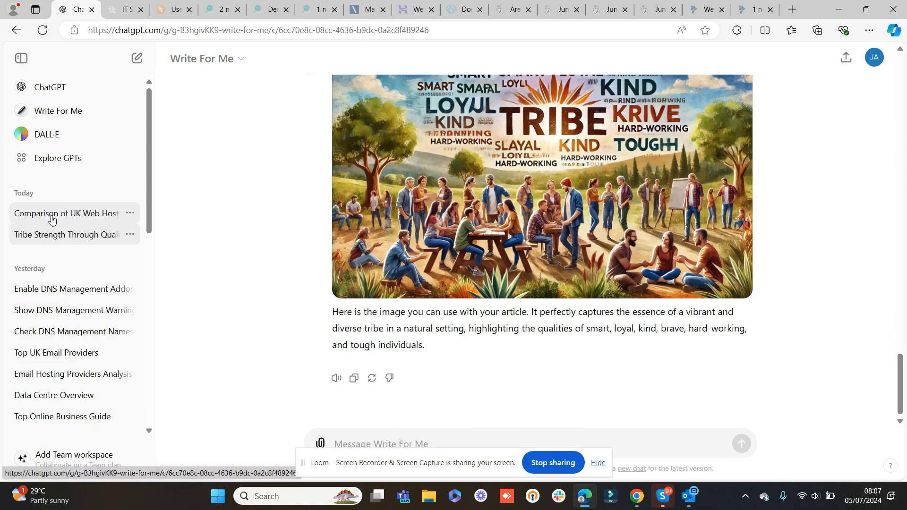
mouse_move(637, 496)
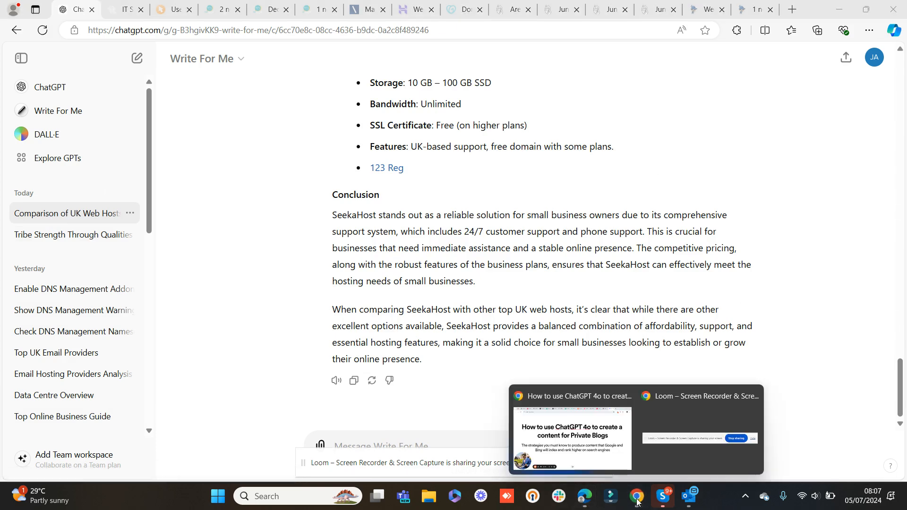
click(582, 445)
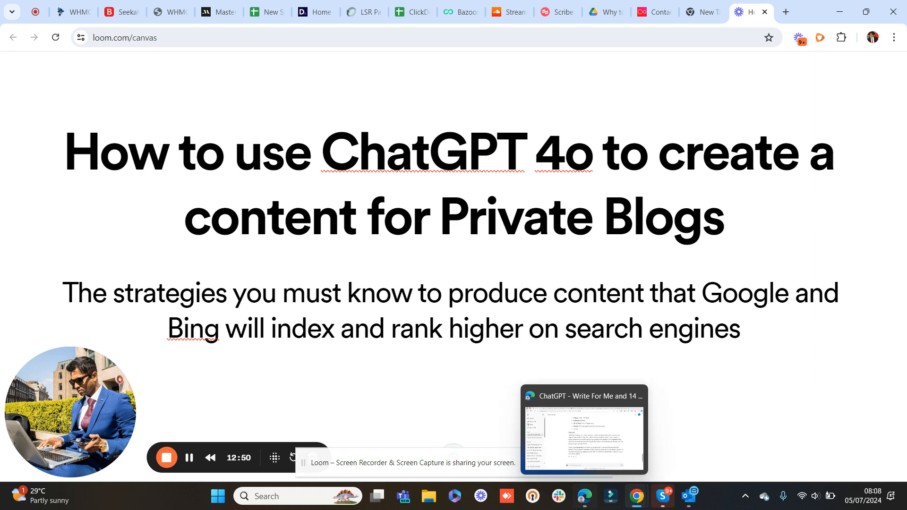
click(582, 506)
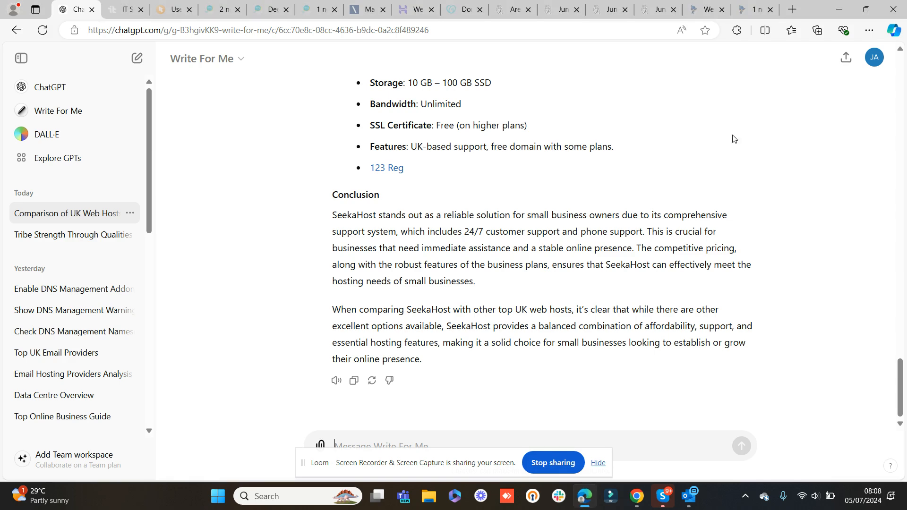
Open google.com in a new browser tab and search for "kitchen removal cost".
click(793, 13)
text(google.com)
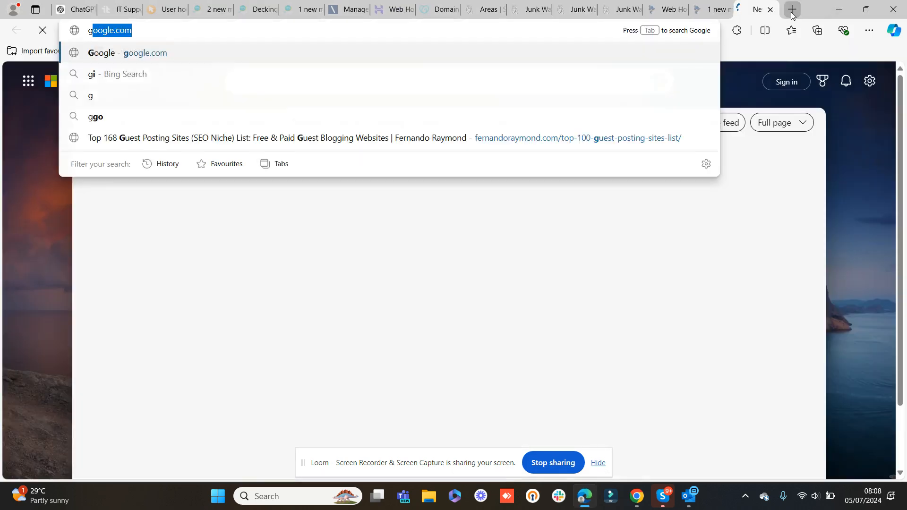
key(Return)
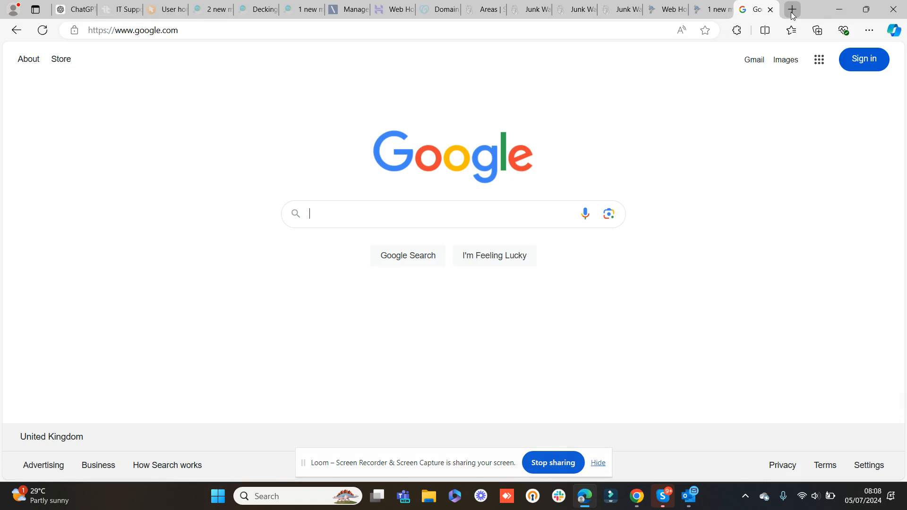
text(kitchan re)
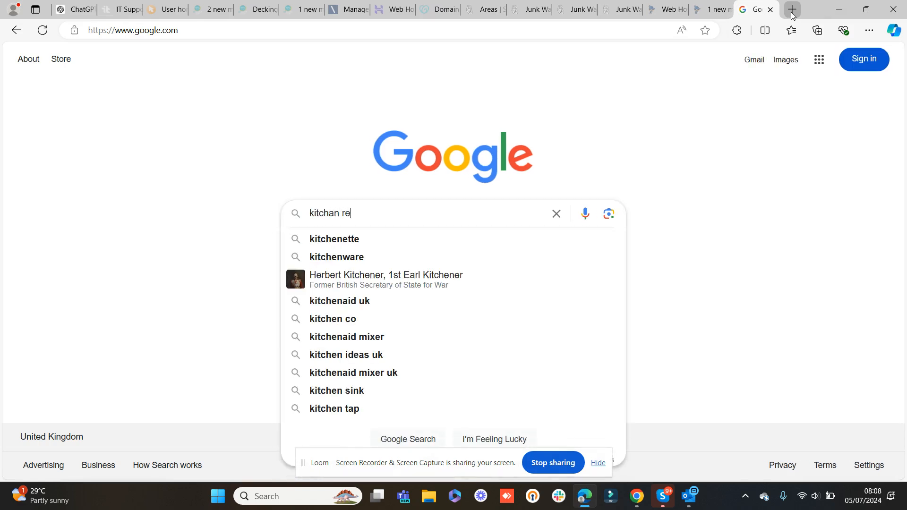
text(mova)
key(Down)
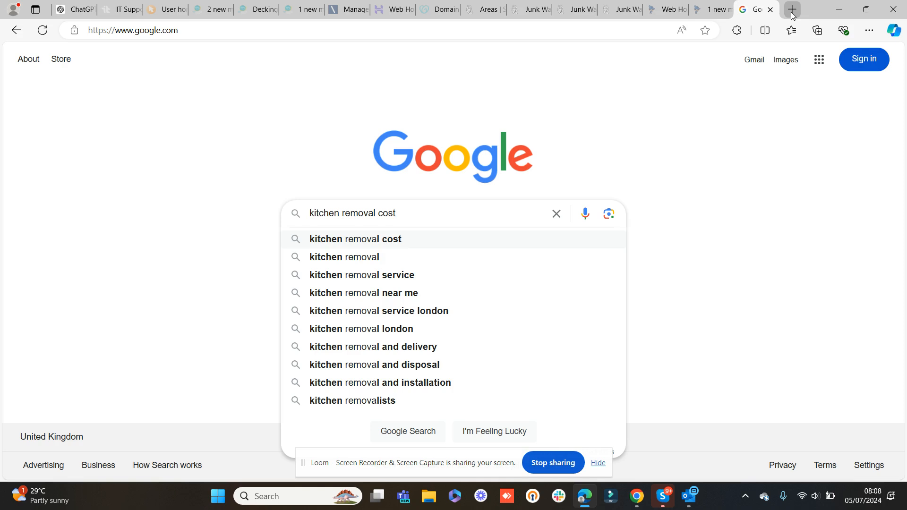
key(Return)
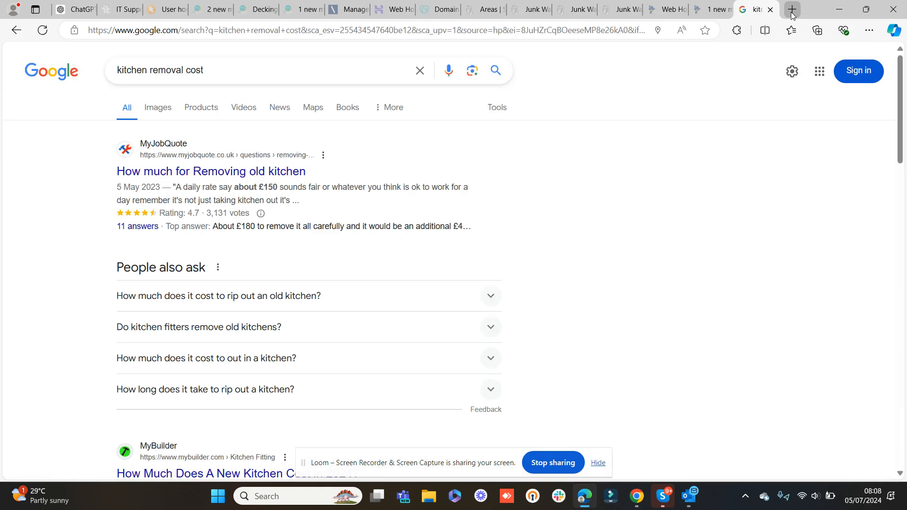
Refine the search to "kitchen removal cost london" and open the topwasters.co.uk kitchen removal page.
click(336, 78)
text(lon)
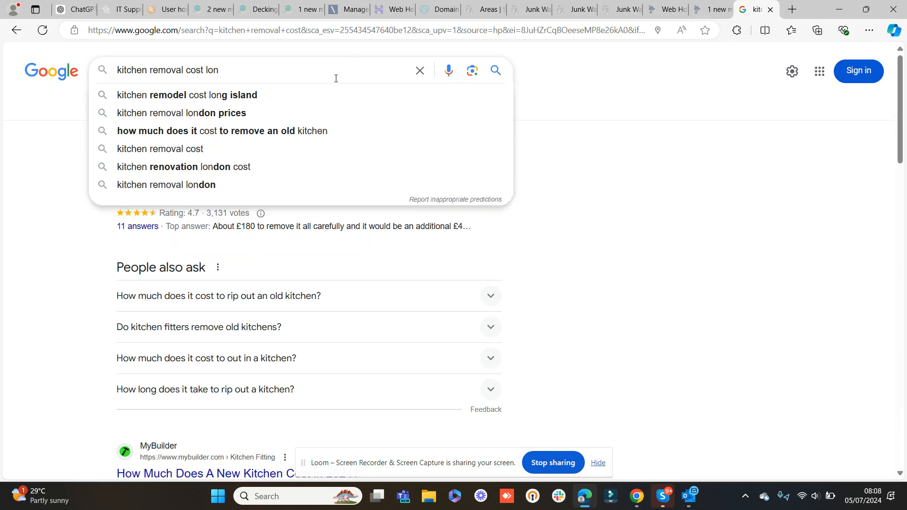
text(don)
key(Return)
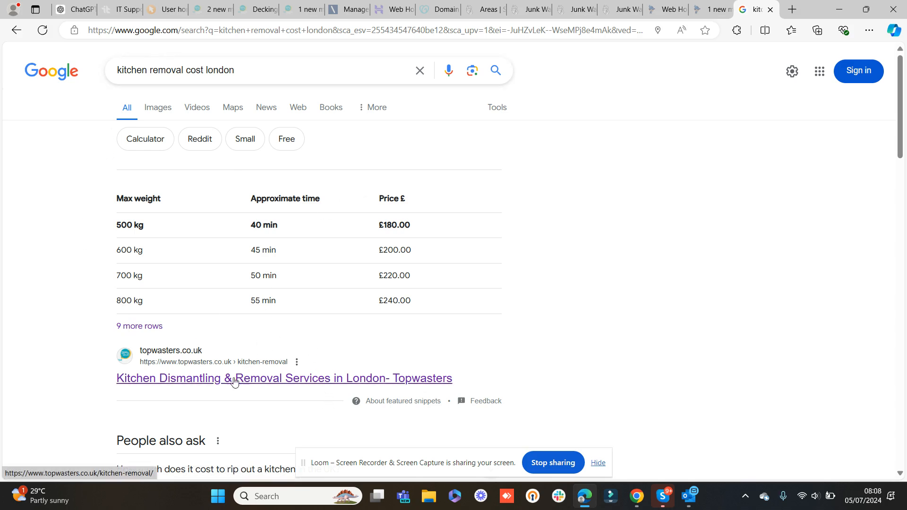
click(325, 382)
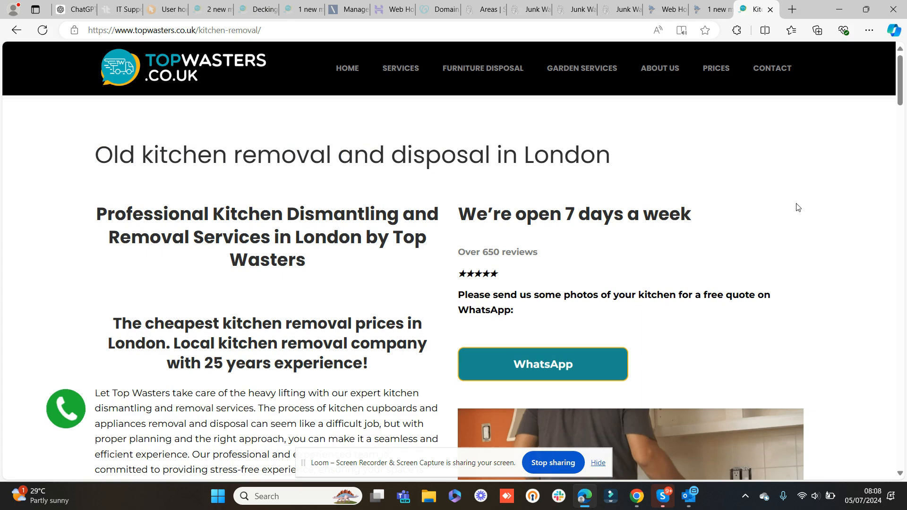
Look through the topwasters.co.uk kitchen removal page, examining its footer, the example-work photos and the van-load price table.
mouse_move(903, 69)
mouse_down()
mouse_move(904, 449)
mouse_move(903, 61)
mouse_up()
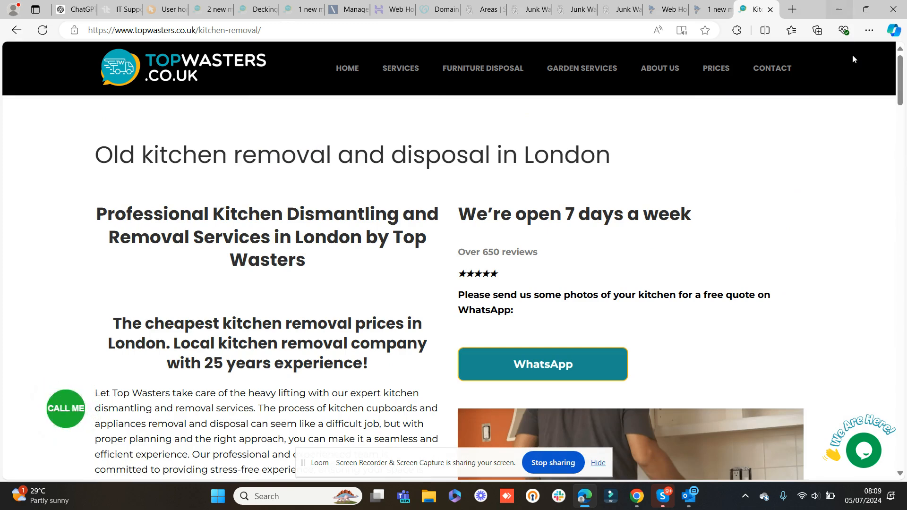
drag(900, 80, 900, 441)
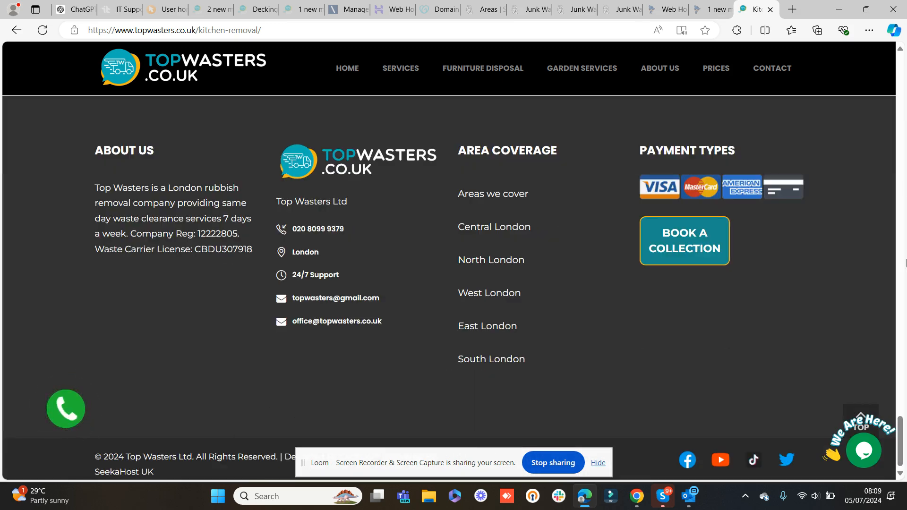
drag(900, 425, 876, 46)
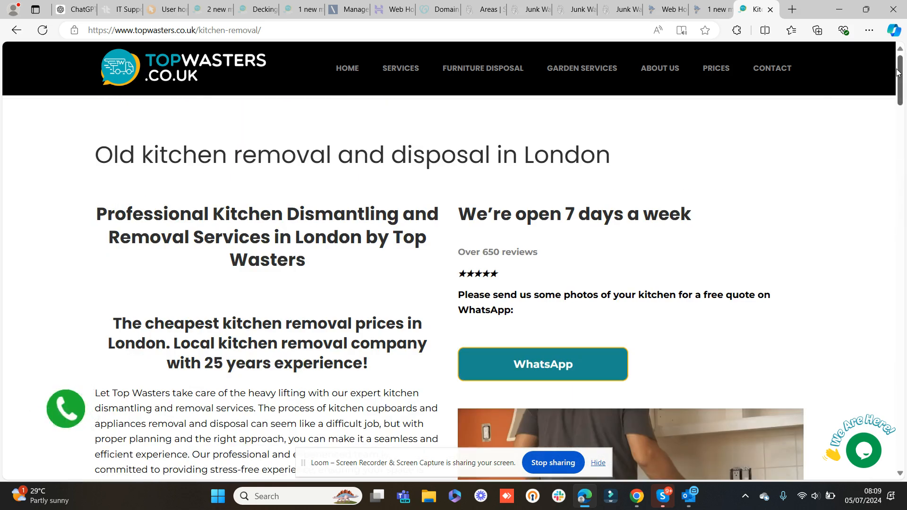
drag(898, 72, 899, 197)
scroll(371, 193, up, 3)
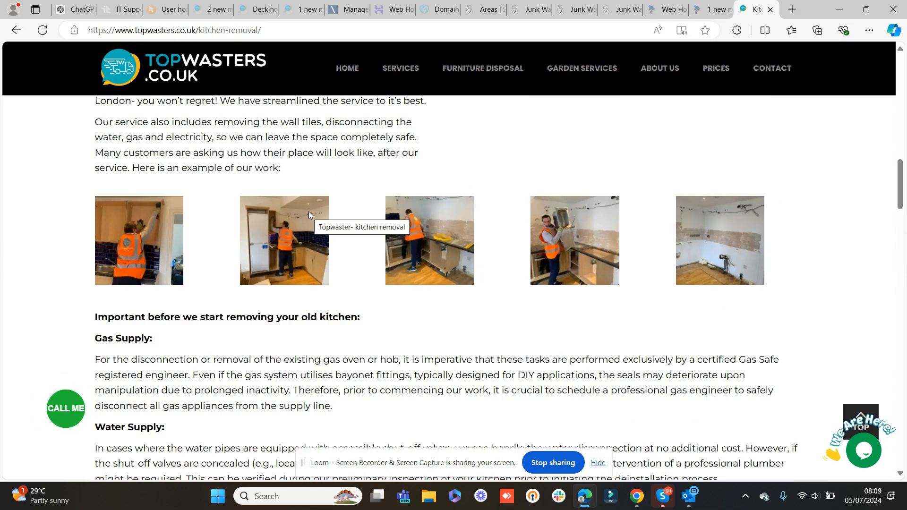
drag(902, 197, 905, 81)
click(877, 310)
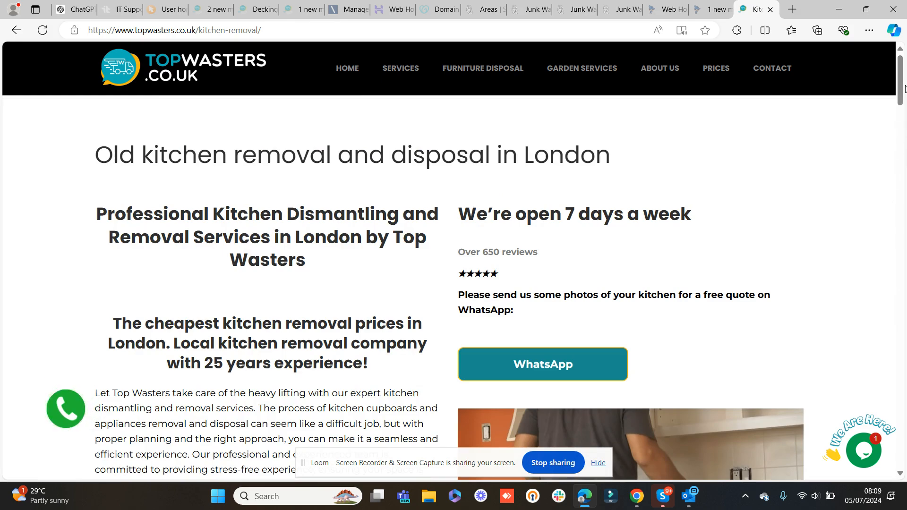
scroll(905, 157, down, 5)
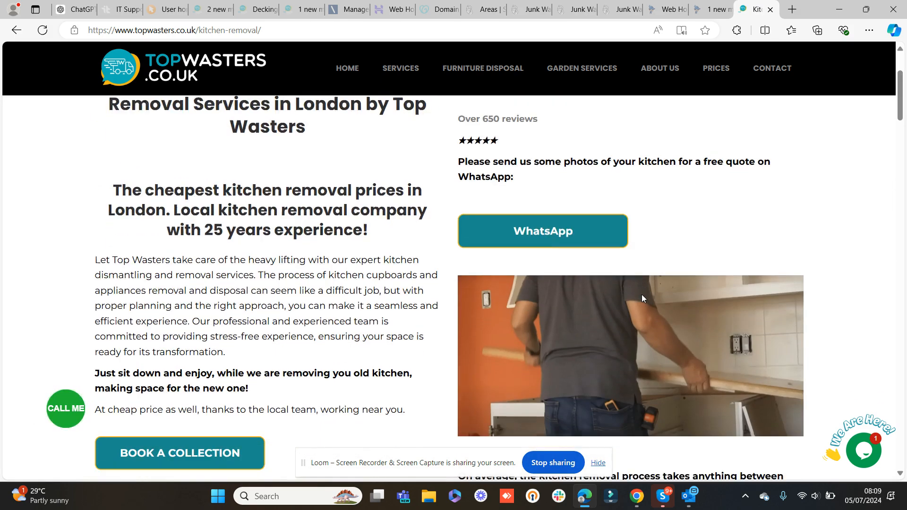
drag(905, 127, 903, 402)
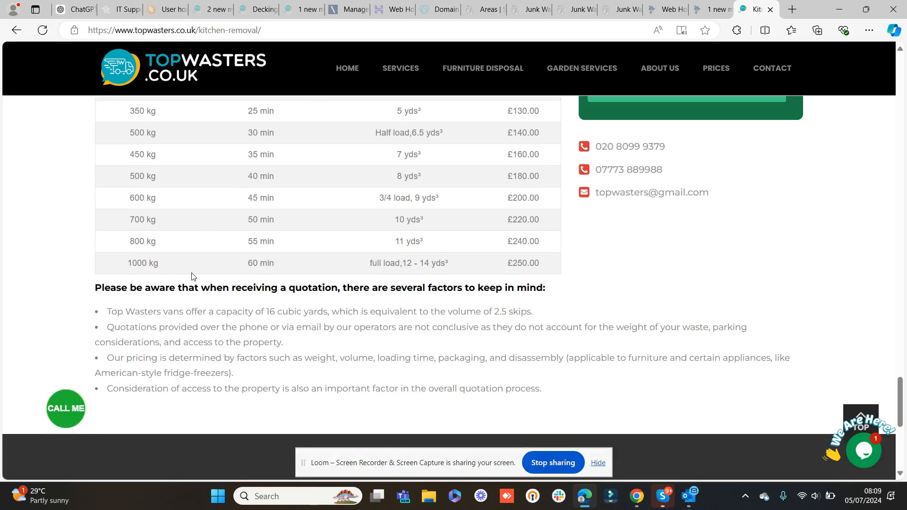
scroll(192, 275, up, 3)
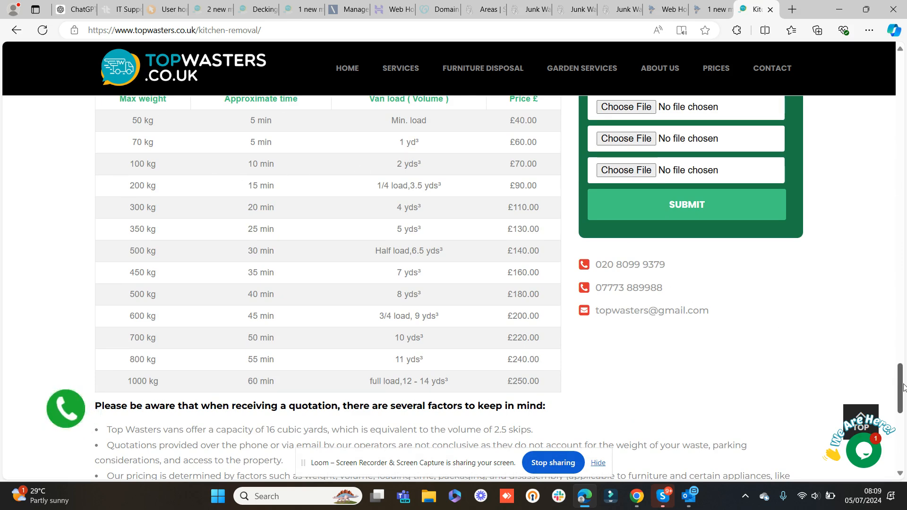
drag(905, 388, 896, 22)
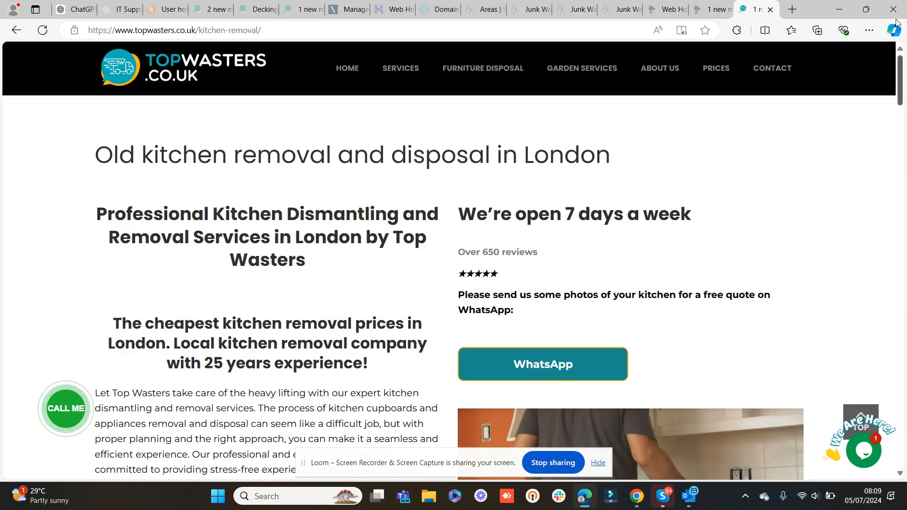
Return to the "kitchen removal cost london" search results, and switch to the Loom title slide in Chrome.
click(17, 29)
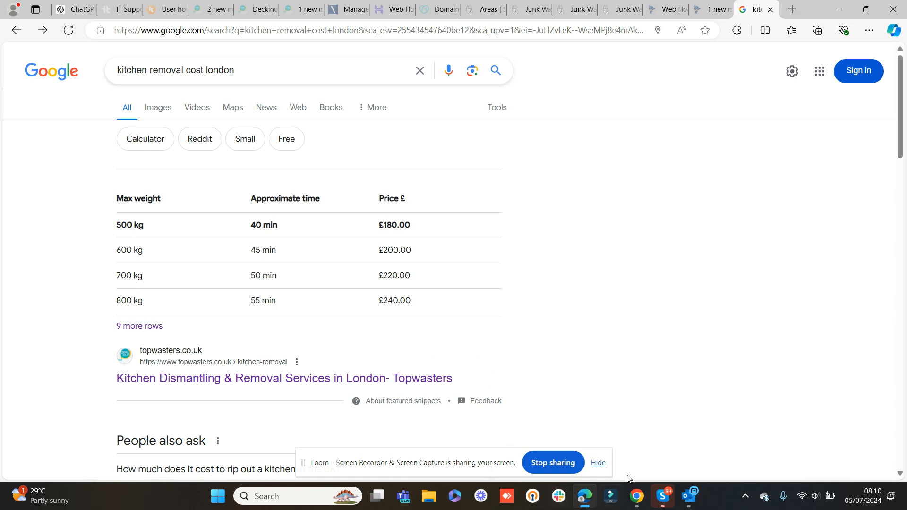
click(637, 496)
click(587, 467)
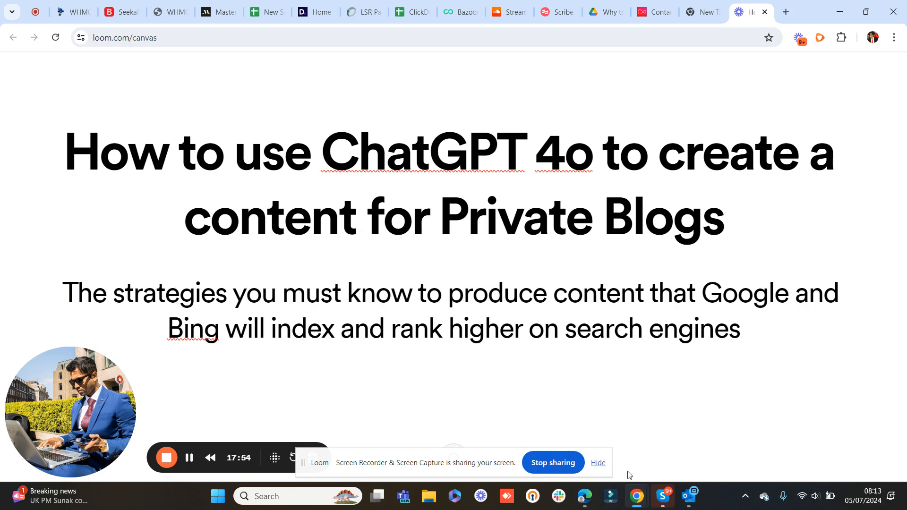
Switch back to Edge and replace the Google query with a search for "pbn sites examples".
click(584, 496)
drag(239, 65, 113, 69)
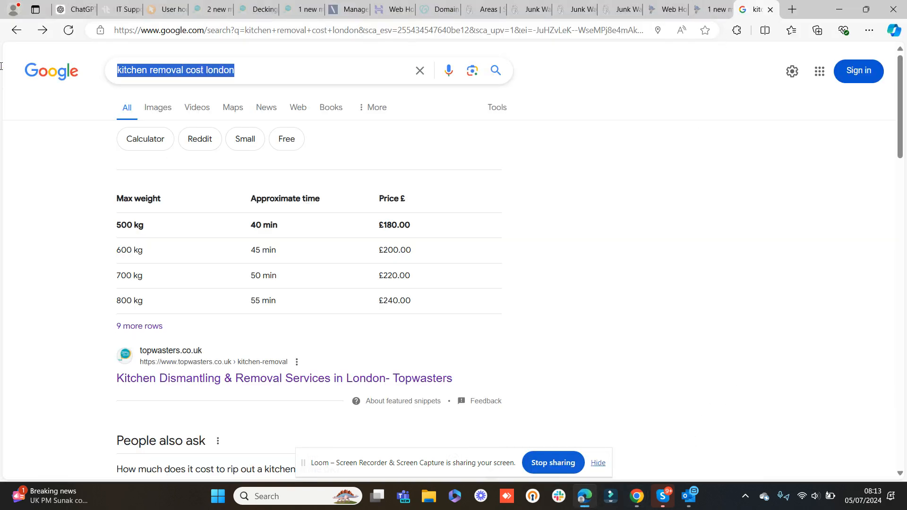
text(pbn sites ex)
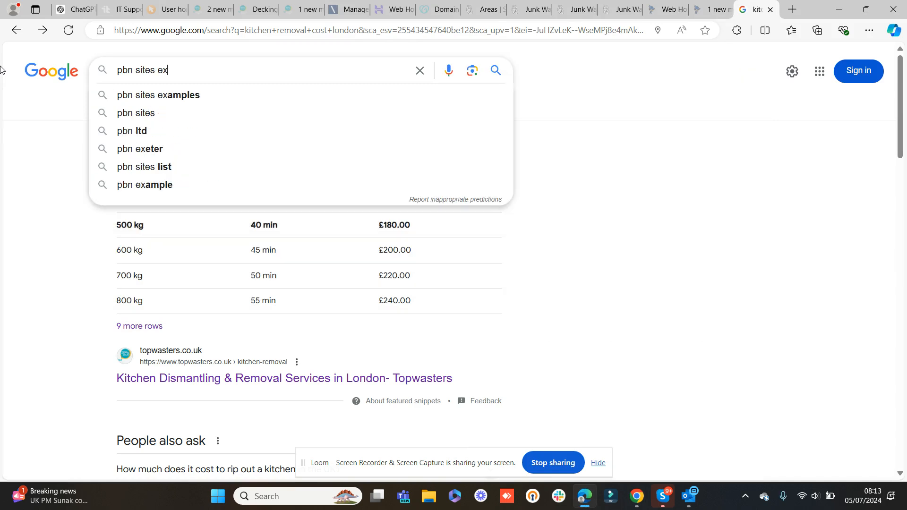
key(Down)
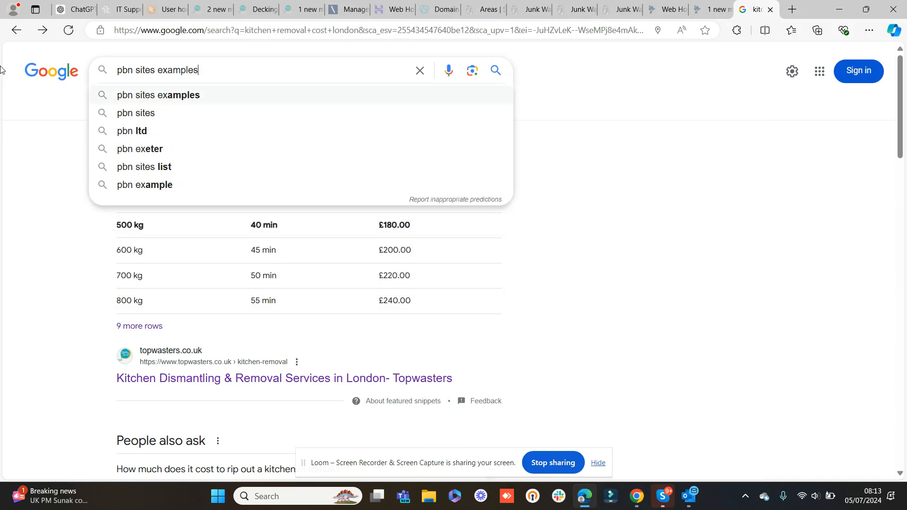
key(Return)
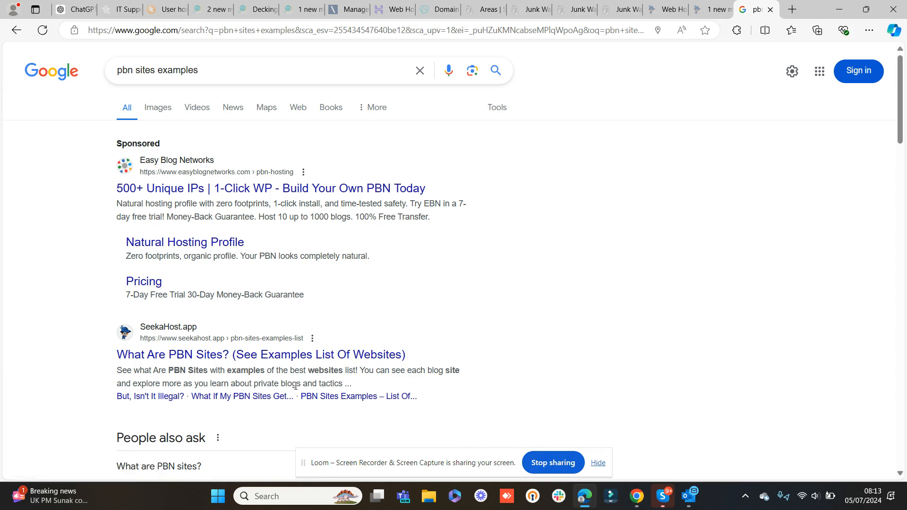
Review the PBN video and web results, and open "10 PBN Sites Examples: Best Private Blogs You Must See" in a new tab.
scroll(295, 386, down, 1)
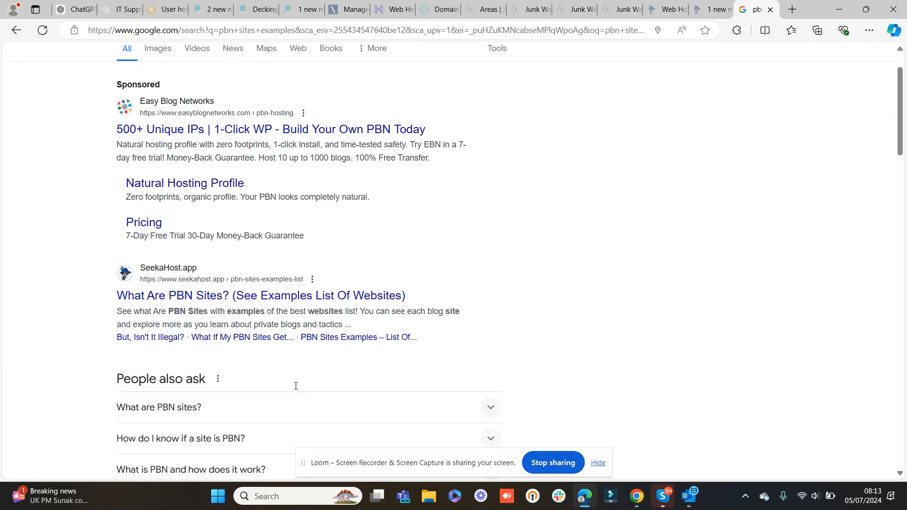
scroll(275, 331, down, 5)
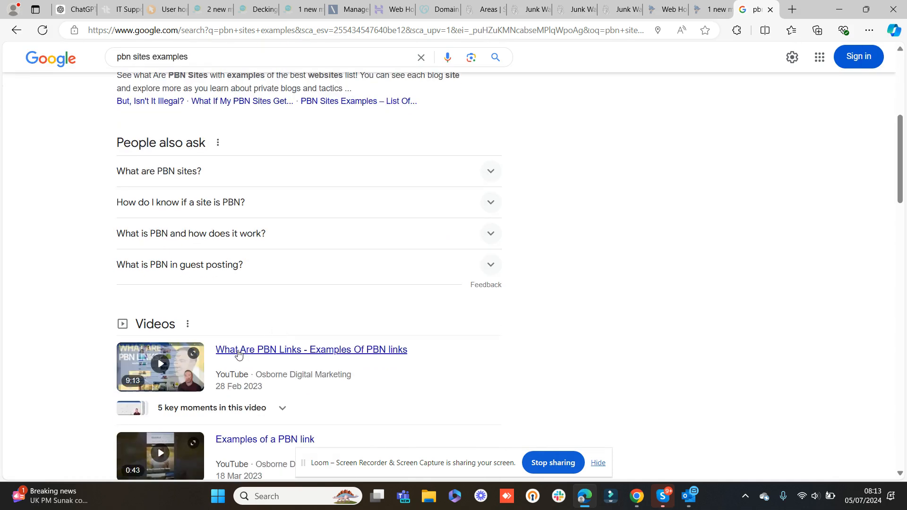
scroll(319, 352, down, 1)
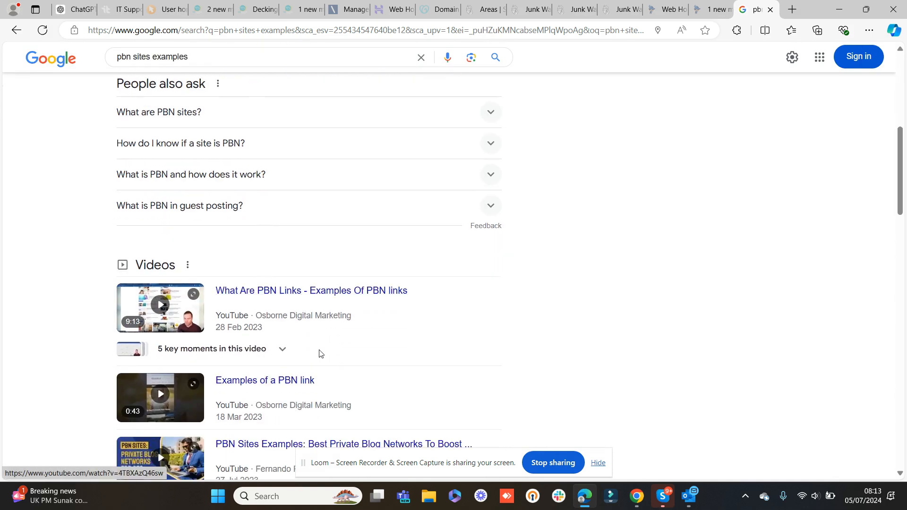
scroll(482, 352, down, 2)
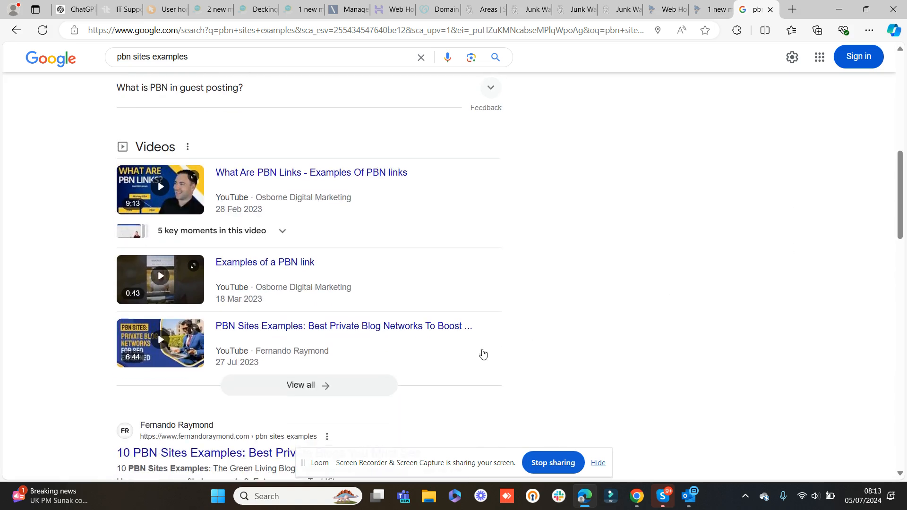
scroll(293, 328, down, 2)
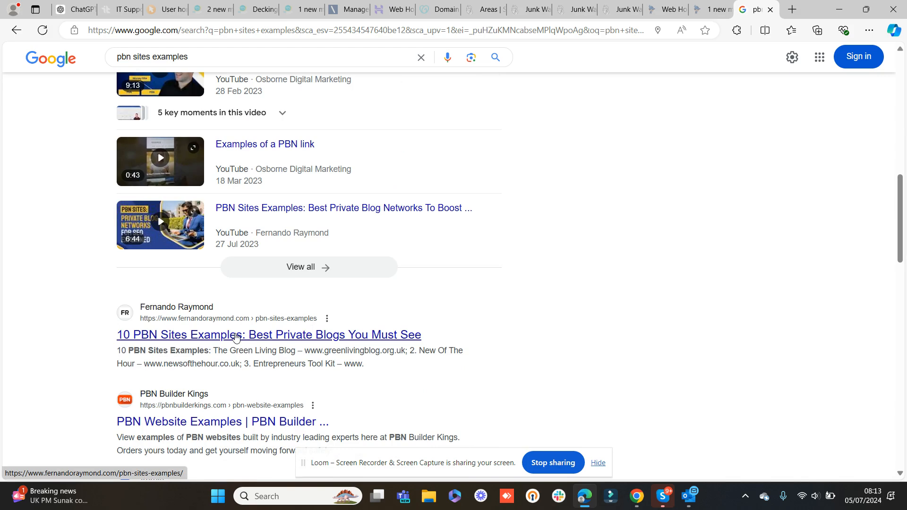
right_click(236, 337)
click(257, 141)
Open SeekaHost.app's "What Are PBN Sites?" result, dismiss the newsletter pop-up and skim the article down to "How To Get Started With PBN?".
scroll(312, 211, up, 10)
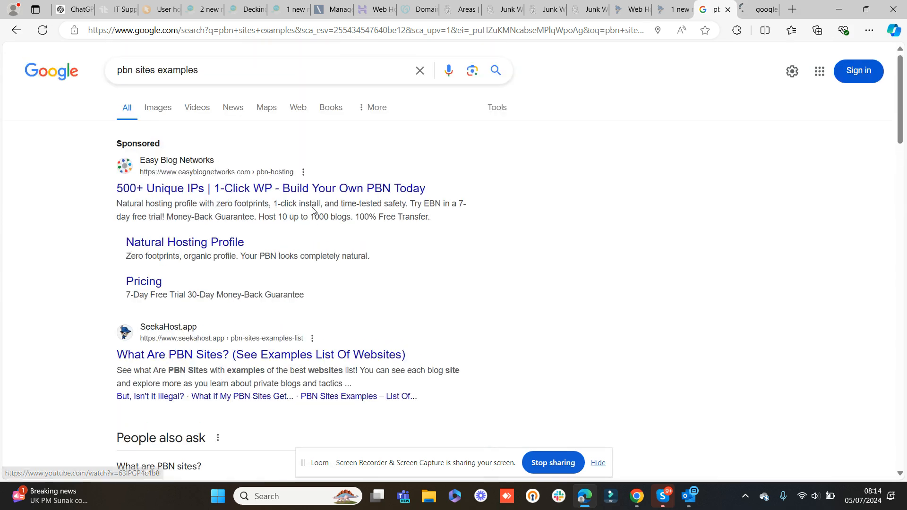
click(249, 355)
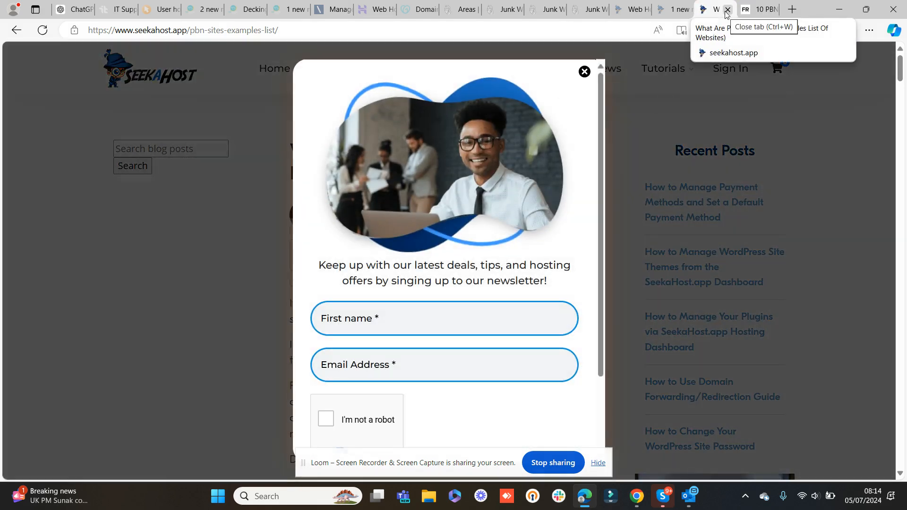
click(585, 72)
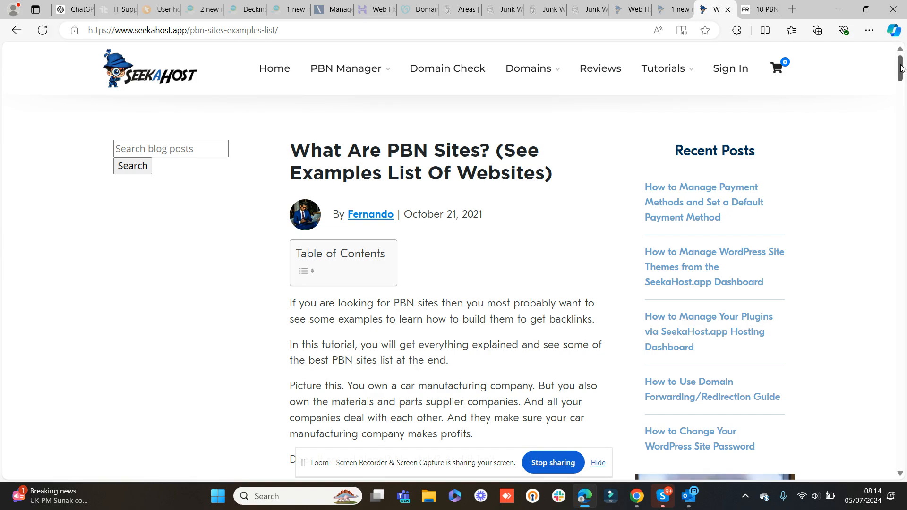
drag(902, 69, 902, 336)
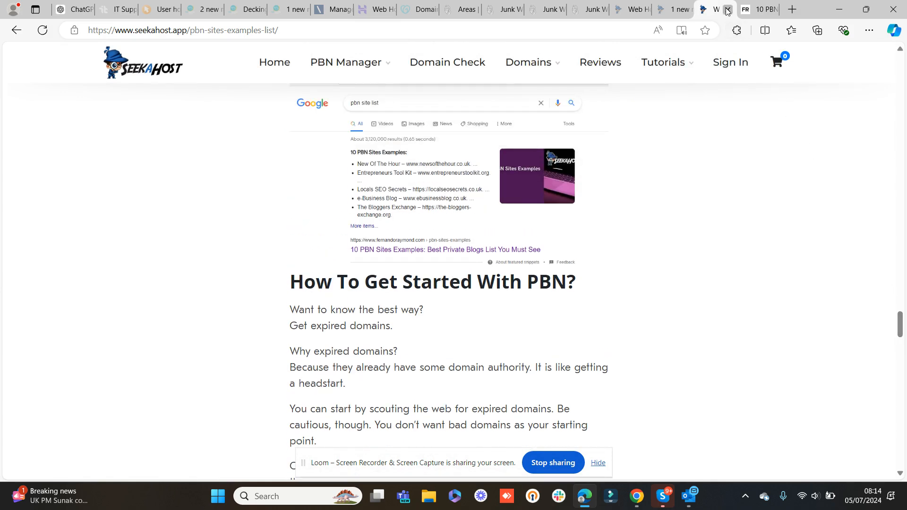
Close the SeekaHost article and examine the "10 PBN Sites Examples" page down to its Green Living Blog entry.
click(758, 9)
drag(900, 65, 900, 111)
scroll(562, 241, up, 12)
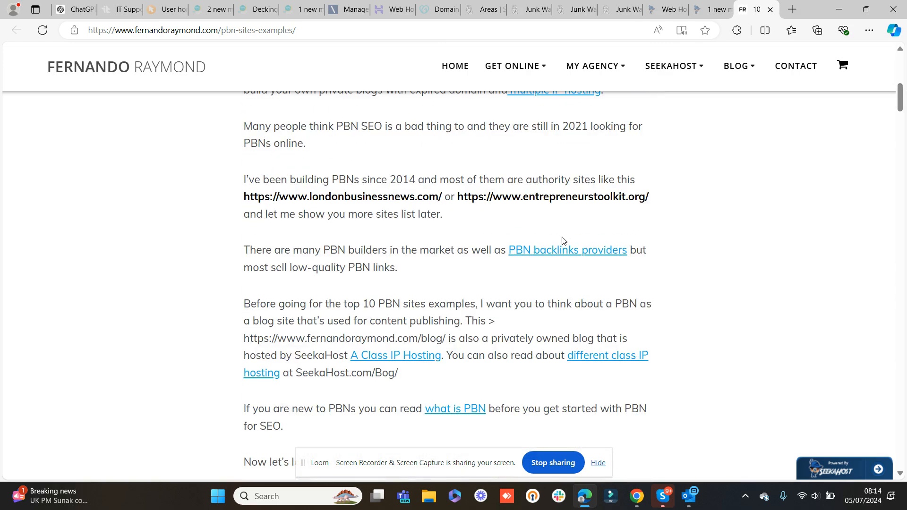
scroll(487, 257, up, 2)
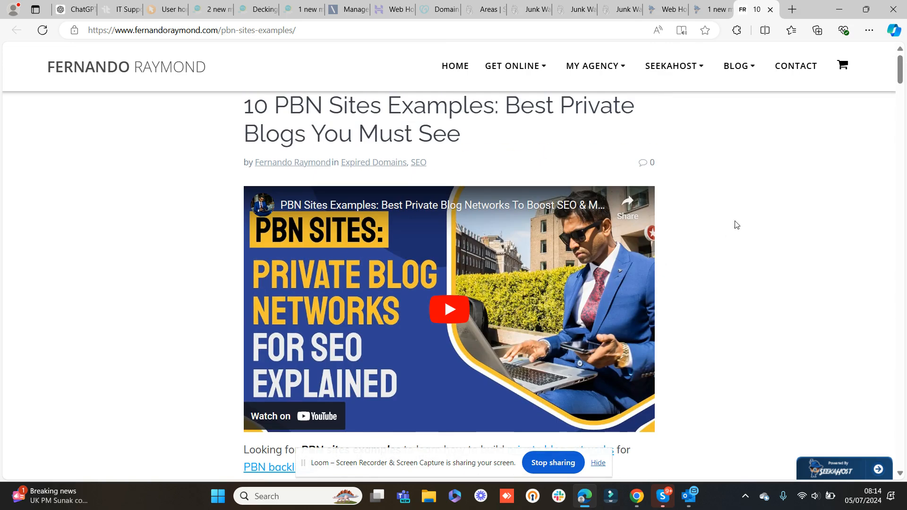
drag(900, 68, 905, 163)
scroll(864, 142, up, 6)
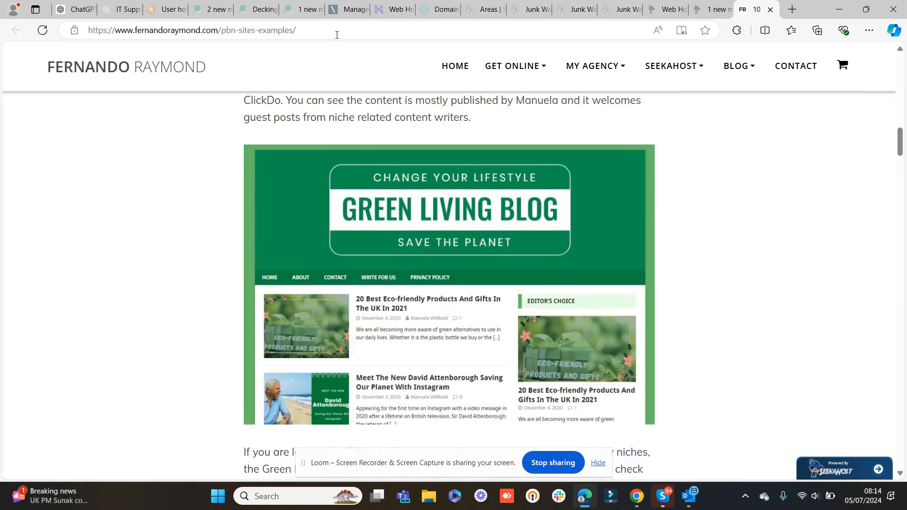
scroll(302, 302, up, 2)
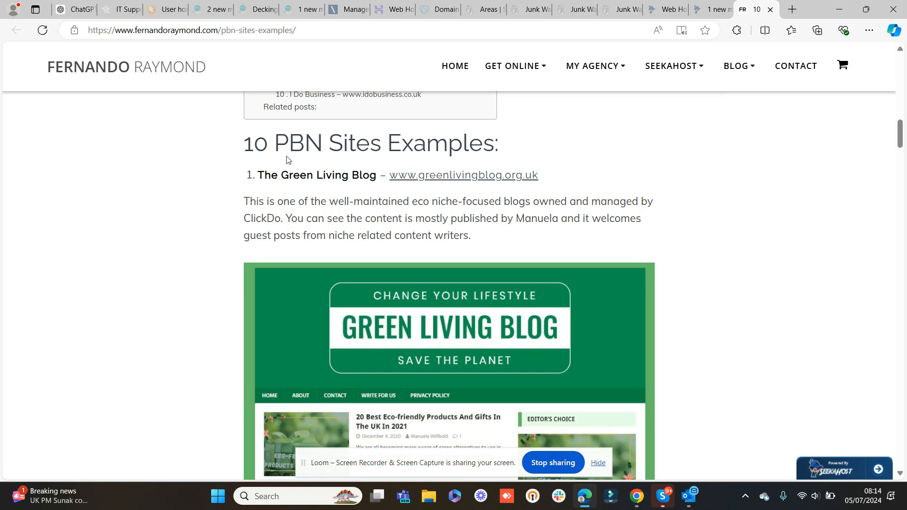
Open google.com in the current tab and search for "green living".
click(311, 33)
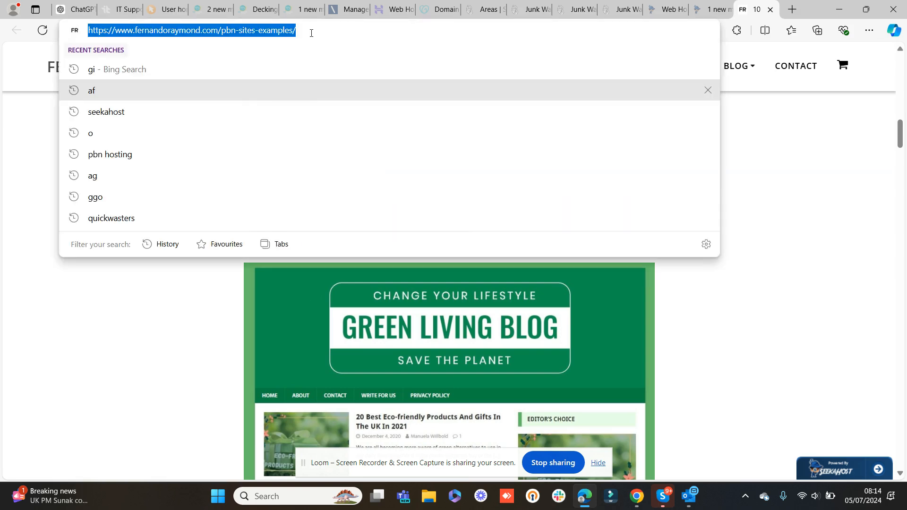
text(go)
key(Return)
text(gr)
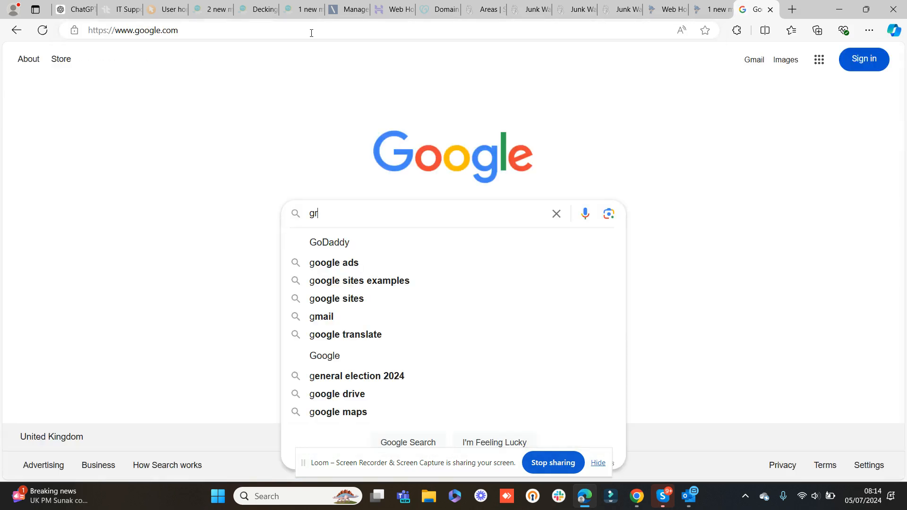
text(ee vliing)
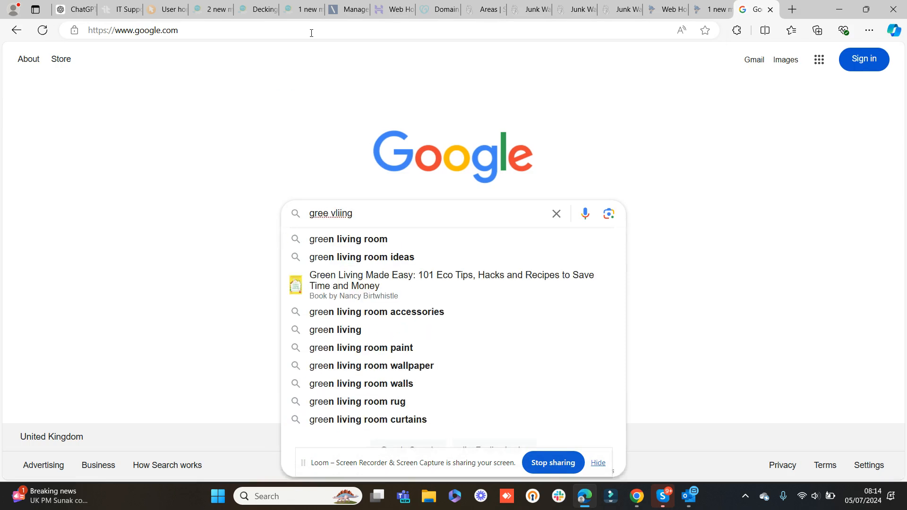
key(Down)
key(BackSpace)
key(BackSpace)
key(BackSpace)
key(BackSpace)
key(BackSpace)
key(Return)
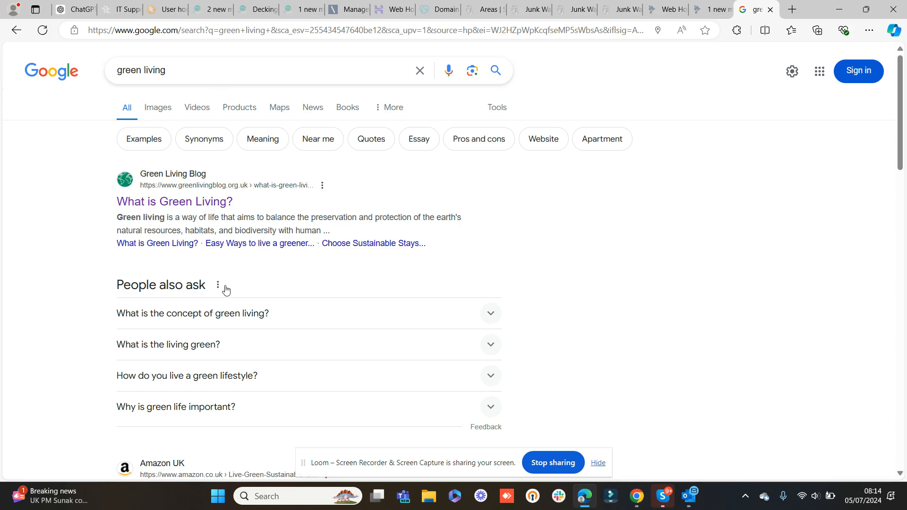
Open the Green Living Blog result "What is Green Living?" and skim the article before returning to its beginning.
click(199, 202)
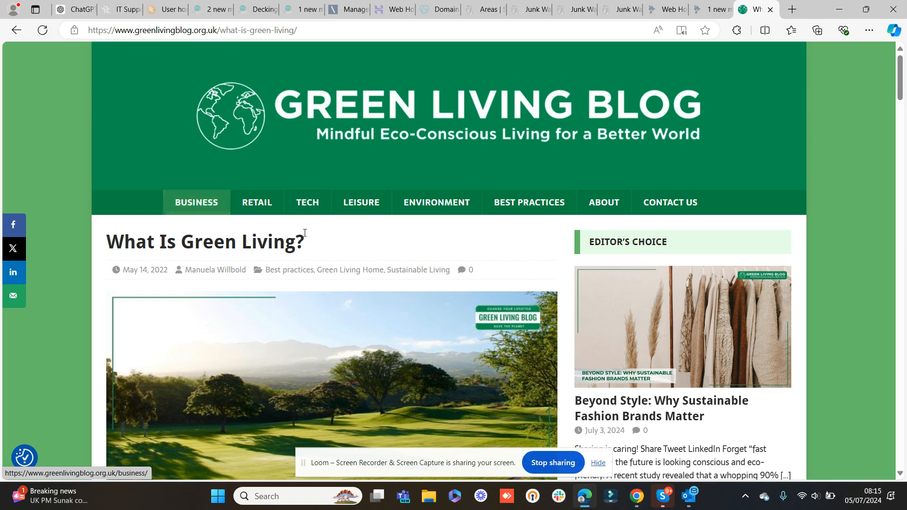
drag(899, 78, 901, 145)
scroll(902, 146, down, 1)
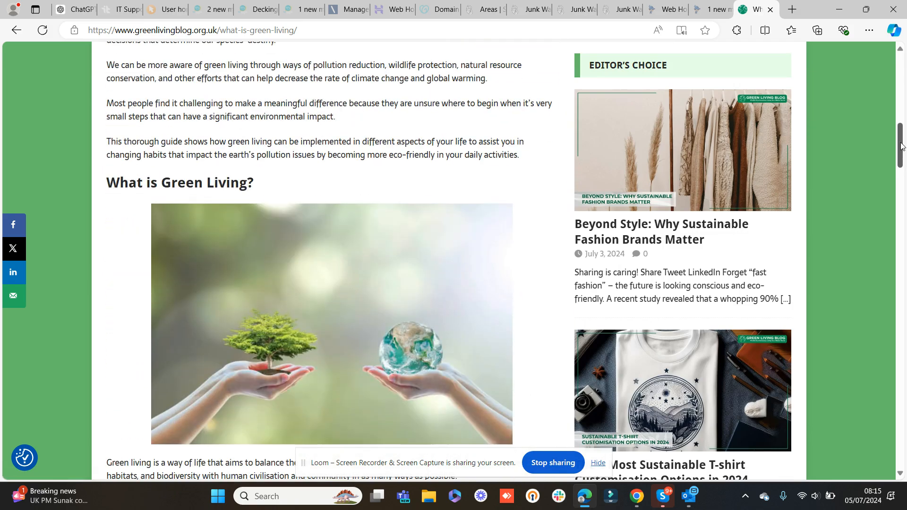
drag(902, 146, 880, 35)
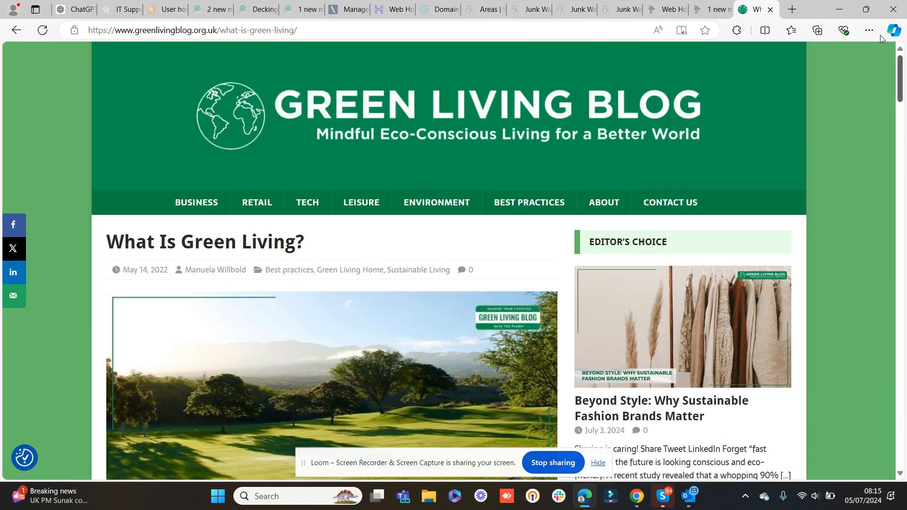
Open the greenlivingblog.org.uk home page, and switch to the Loom title slide in Chrome.
key(F5)
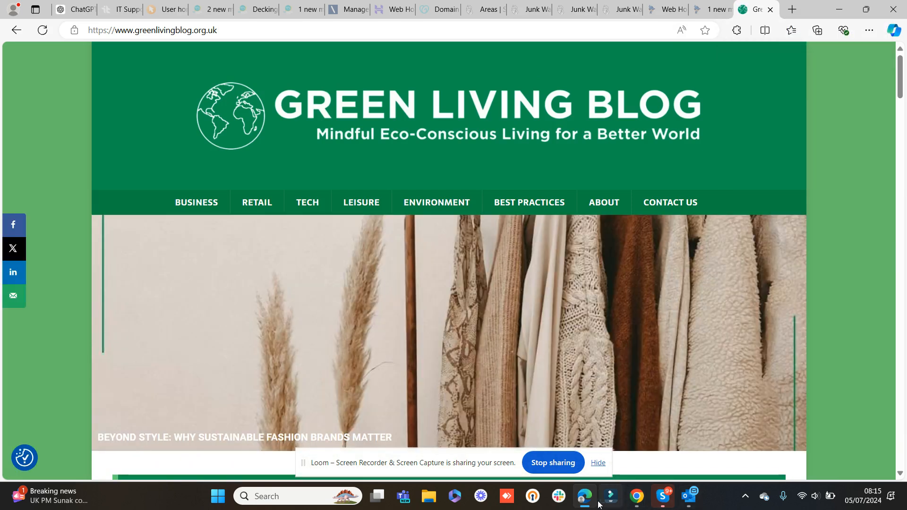
click(579, 503)
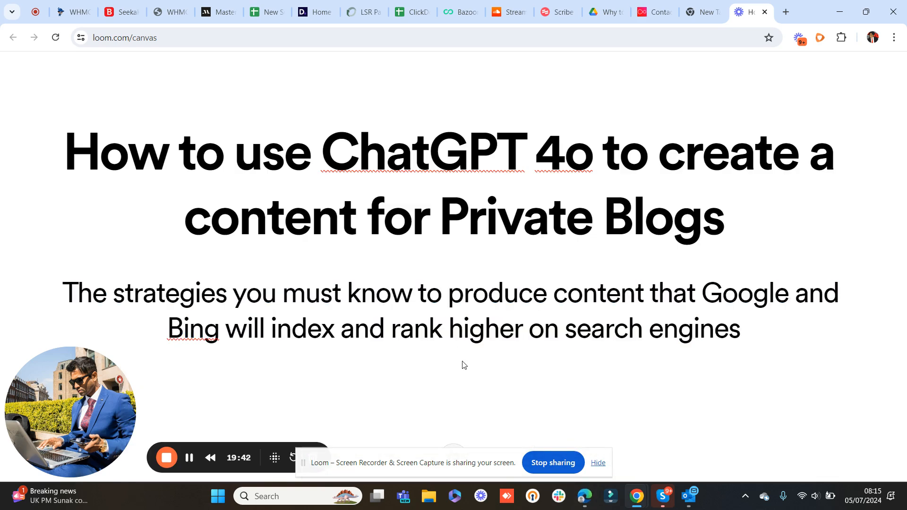